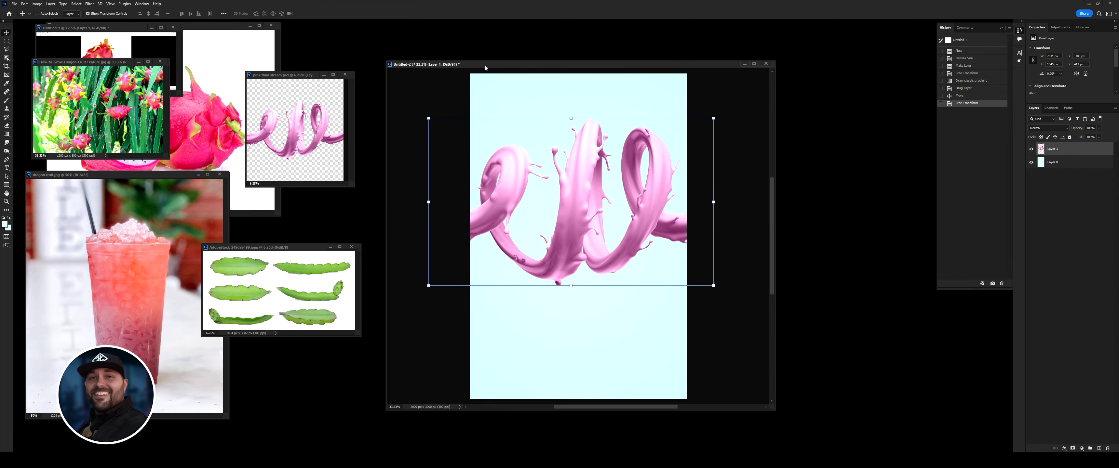
- Drag the splash layer's Hue to about +47 so the pink turns peach
left_click_drag(765, 196, 778, 197)
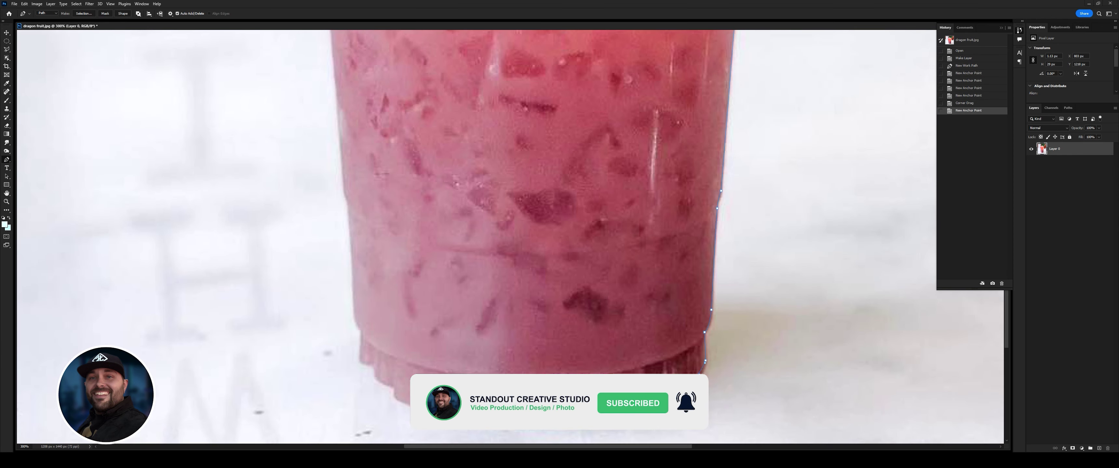
- Pen-trace the outline along the cup's base and up its left edge
left_click(695, 377)
left_click(684, 378)
left_click(676, 388)
left_click(646, 401)
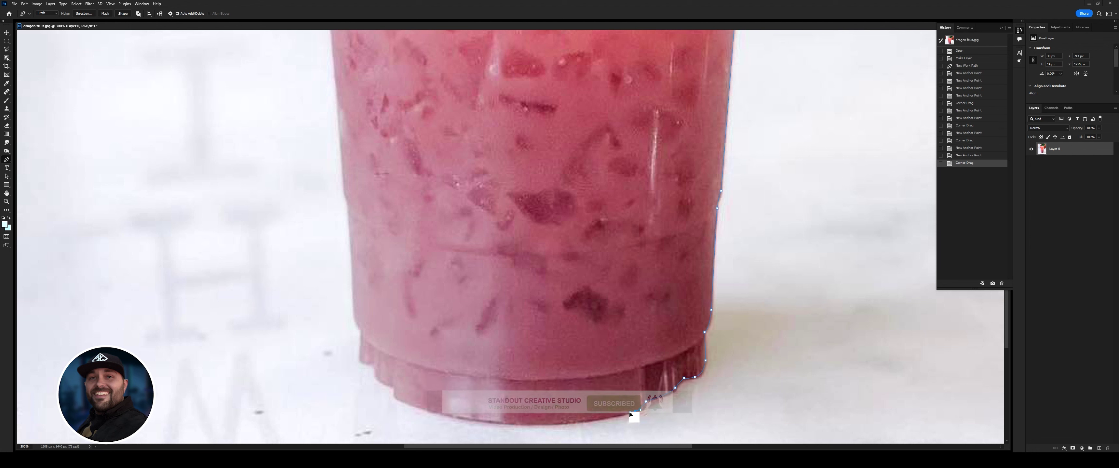
left_click(538, 423)
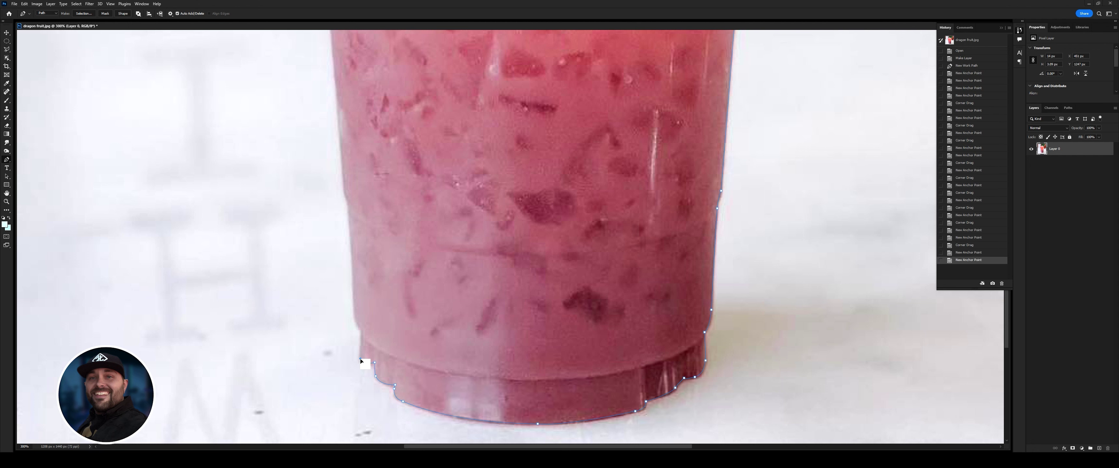
left_click(362, 334)
left_click(350, 216)
scroll(350, 216, "up", 5)
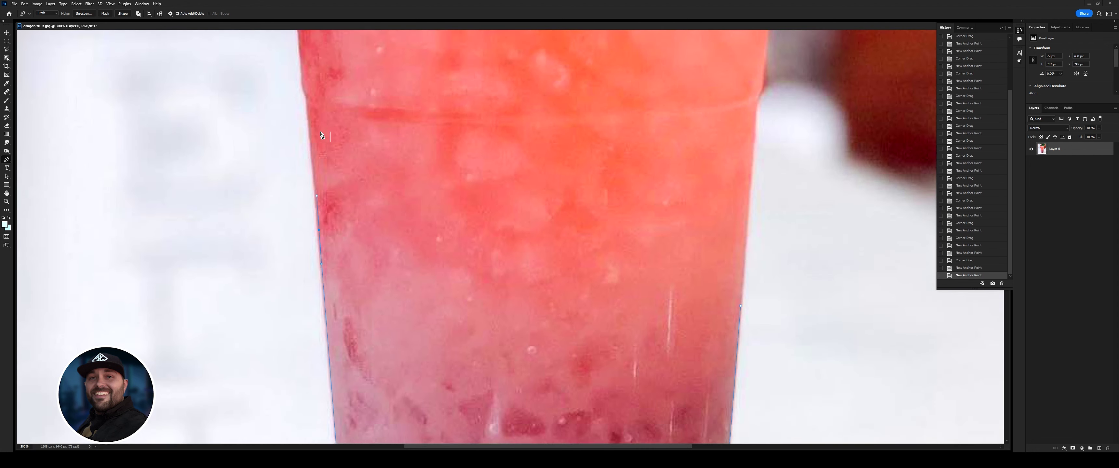
left_click(300, 230)
- Continue the path over the rim, along the straw and across the ice to close it
left_click(280, 104)
scroll(136, 294, "up", 2)
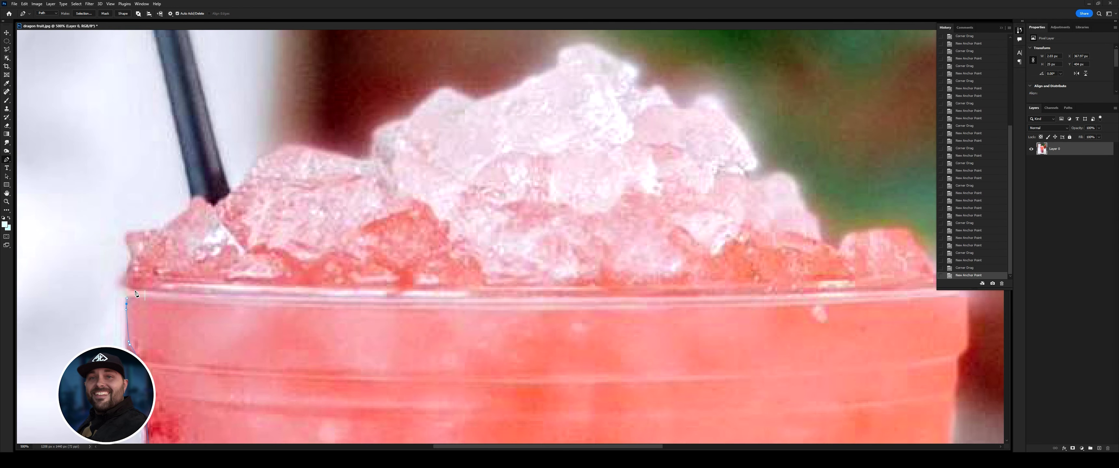
left_click(179, 133)
scroll(179, 134, "up", 5)
left_click(127, 156)
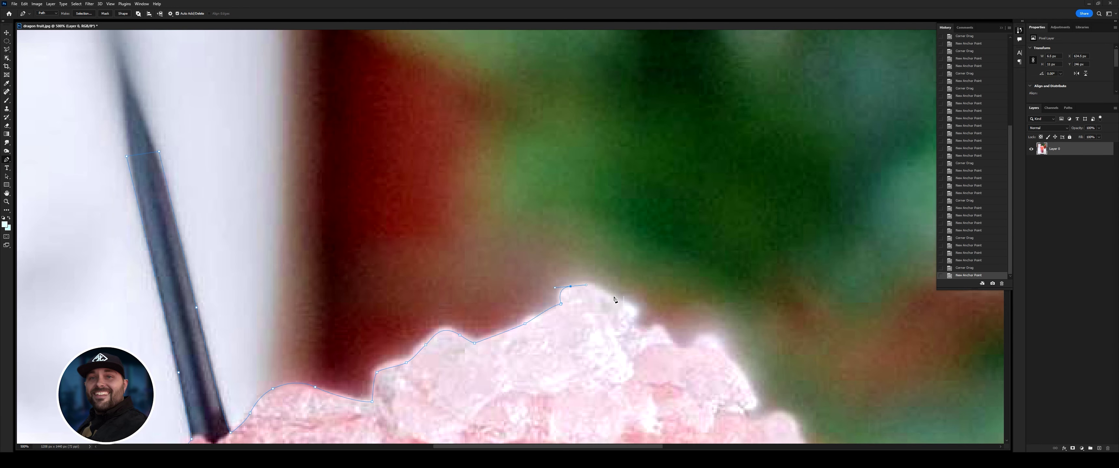
scroll(785, 415, "down", 3)
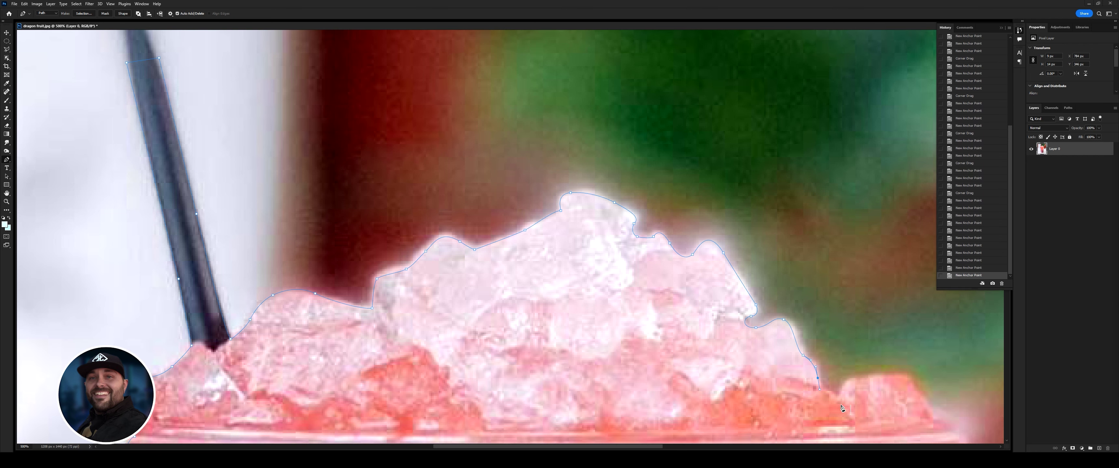
left_click(838, 267)
scroll(933, 305, "down", 2)
left_click(967, 358)
- Convert the closed cup, ice and straw path into a selection with Make Selection
scroll(958, 372, "down", 2)
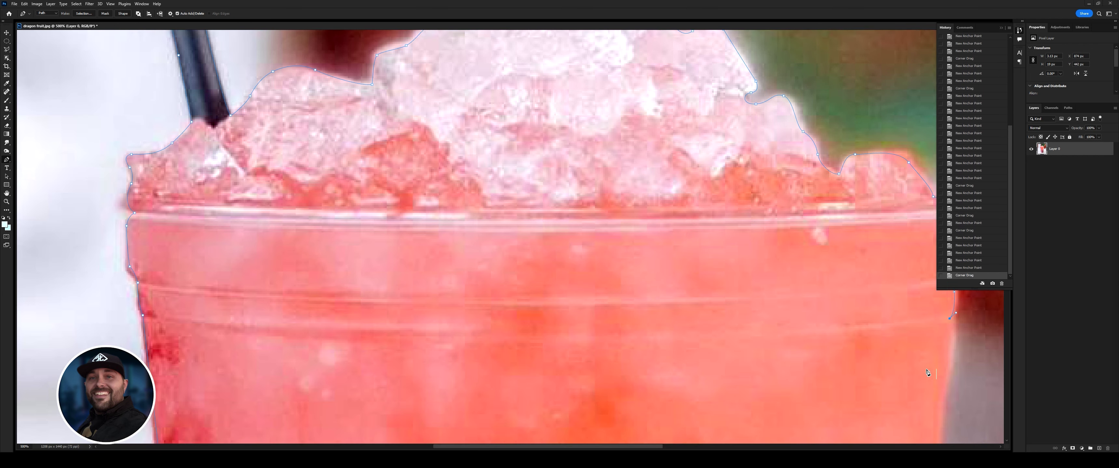
scroll(958, 372, "down", 3)
scroll(916, 374, "down", 3)
right_click(801, 204)
left_click(822, 230)
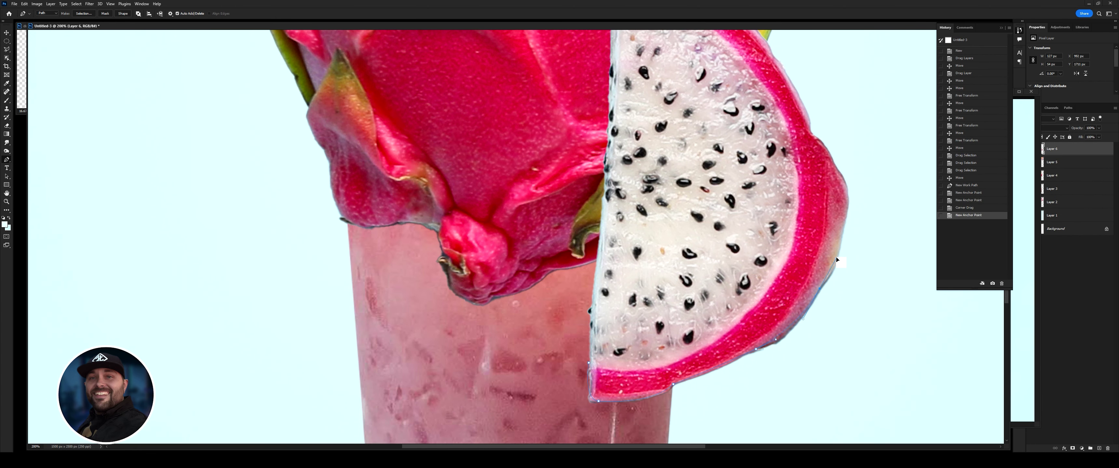
- Add anchors along the dragon-fruit half slice's edge with the Pen tool
left_click(826, 150)
scroll(815, 188, "up", 3)
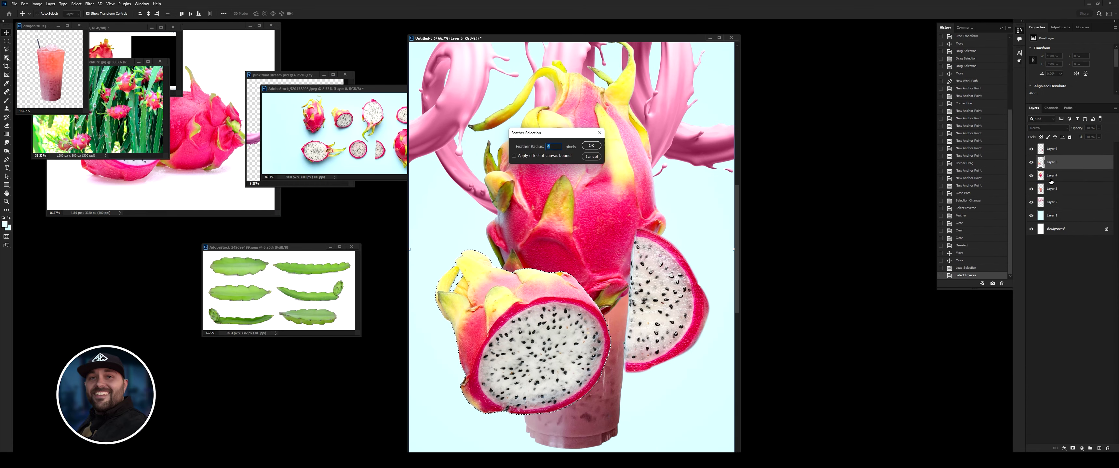
- Confirm the feather, delete the area outside the slice, and deselect
key("Return")
key("Delete")
key("Delete")
key("ctrl+d")
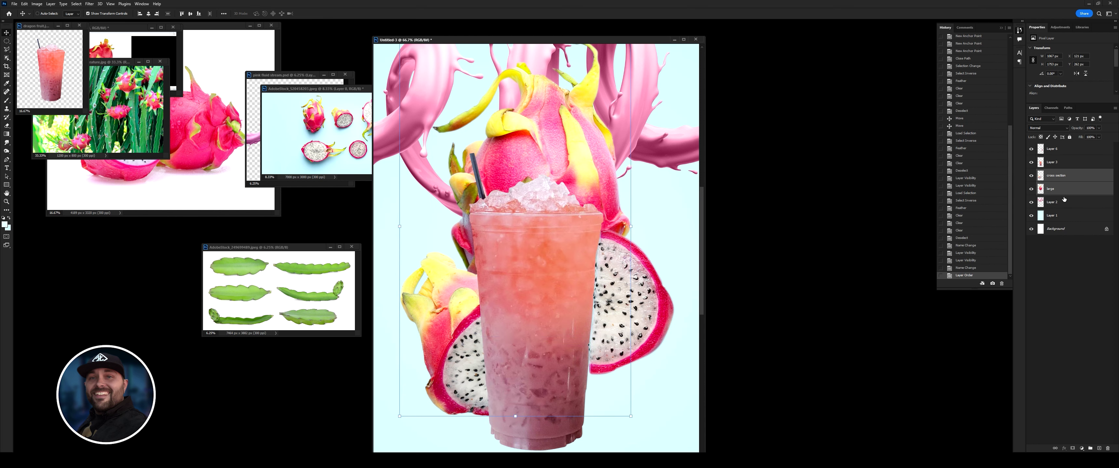
- Move the large dragon fruit down and rotate it about 71° behind the cup
left_click(1050, 188)
left_click_drag(537, 349, 530, 390)
left_click_drag(638, 423, 615, 327)
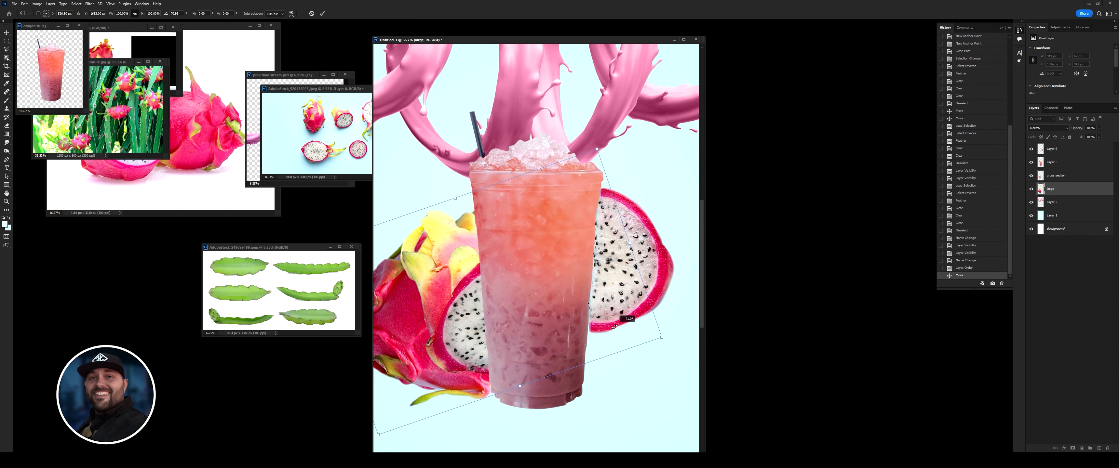
key("Return")
- Copy the half slice, raise it into the splash, tilt it, and move it below Layer 3
left_click(1031, 149)
key("Return")
left_click_drag(629, 354, 513, 166)
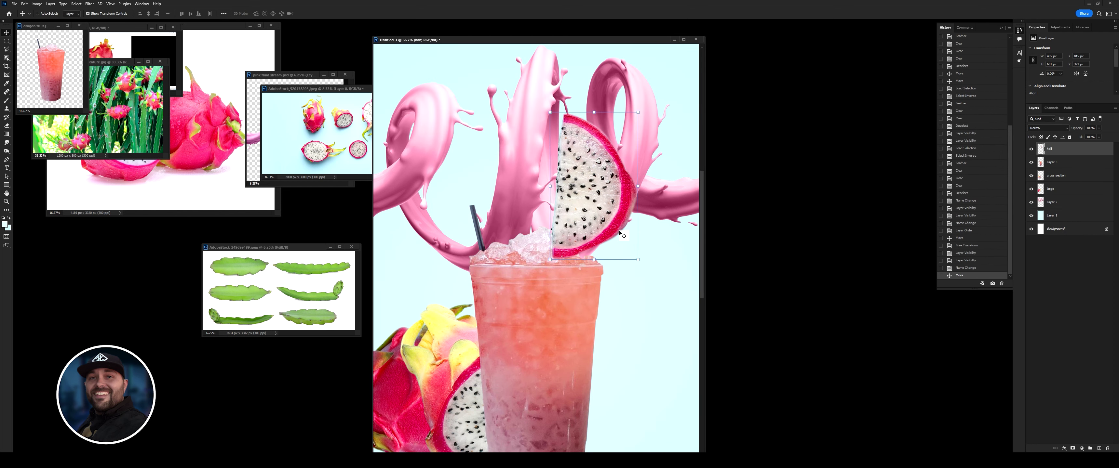
key("ctrl+t")
left_click_drag(562, 218, 541, 212)
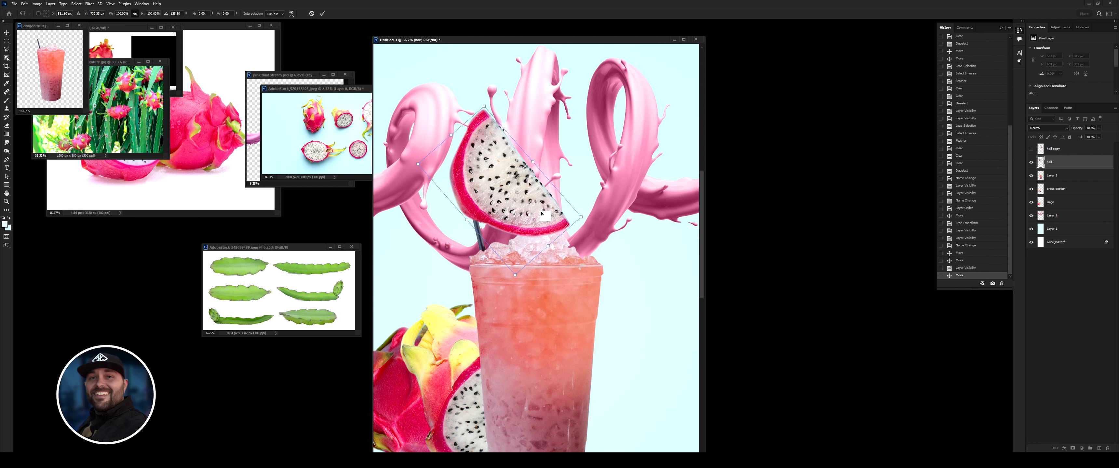
key("Return")
scroll(530, 217, "down", 1)
key("ctrl+bracketleft")
- Duplicate the Layer 2 splash into Layer 2 copy
left_click(517, 223, "ctrl")
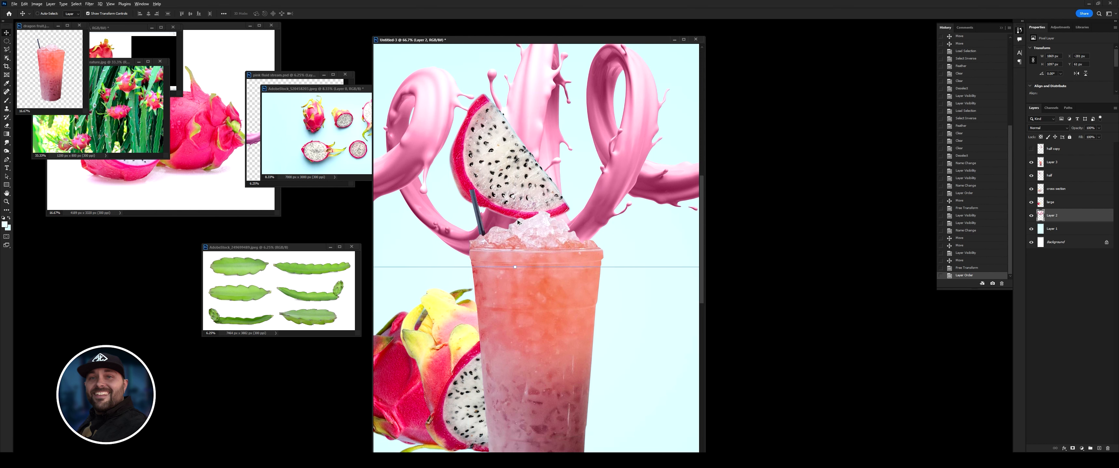
left_click_drag(518, 223, 519, 223)
left_click(1031, 216)
- Hide Layer 3, put the half slice above Layer 2 copy, and set its opacity to 40%
key("ctrl+plus")
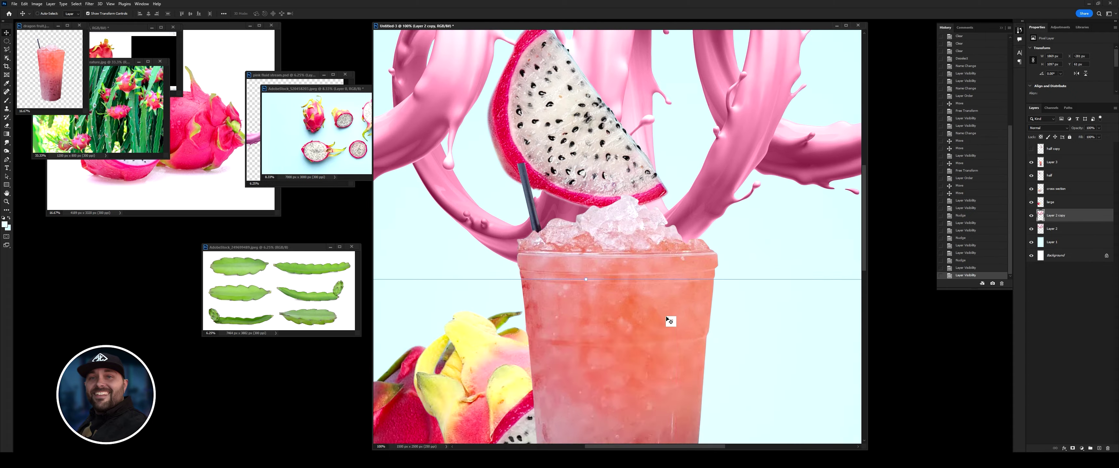
scroll(675, 318, "up", 3)
key("ctrl+bracketright")
key("ctrl+plus")
key("ctrl+comma")
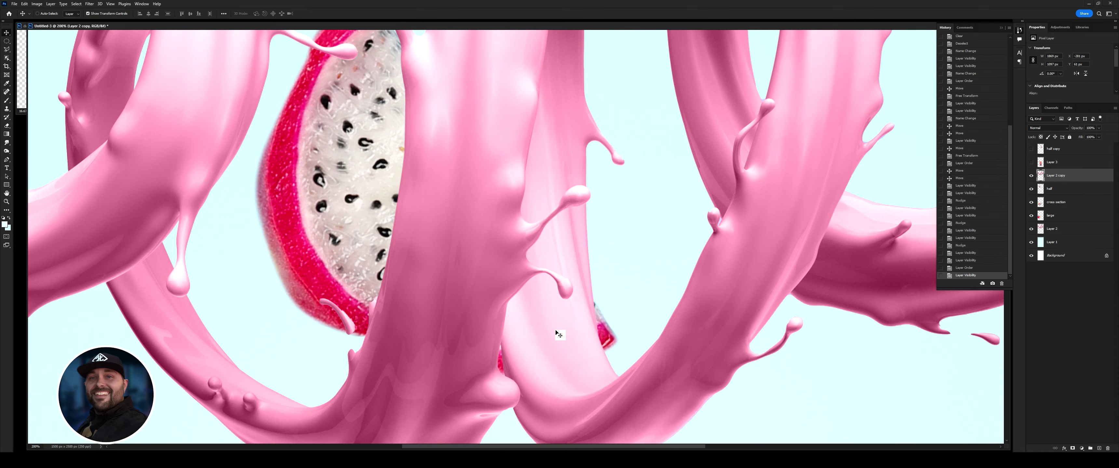
key("alt+bracketleft")
key("ctrl+bracketright")
key("4")
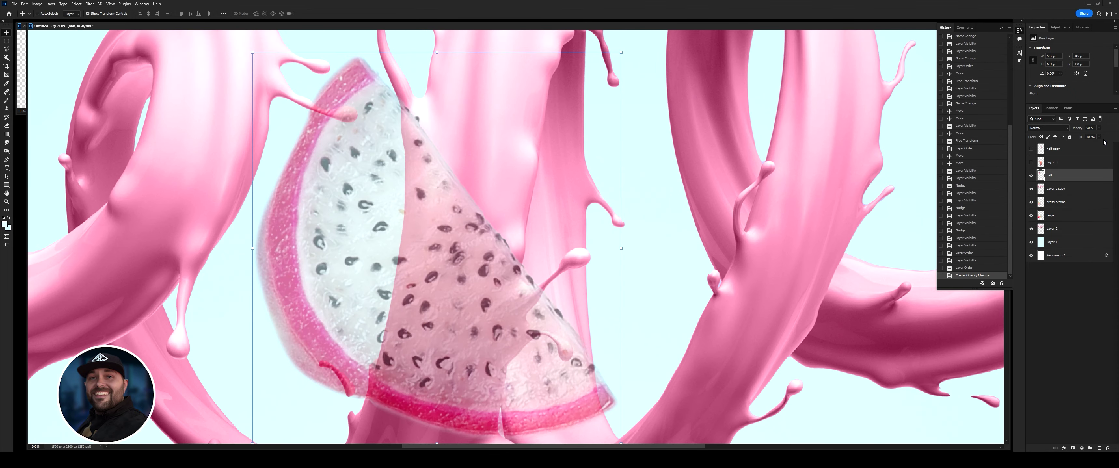
- Polygonal-lasso the splash area where it crosses in front of the half slice
key("ctrl+plus")
key("l")
key("ctrl+plus")
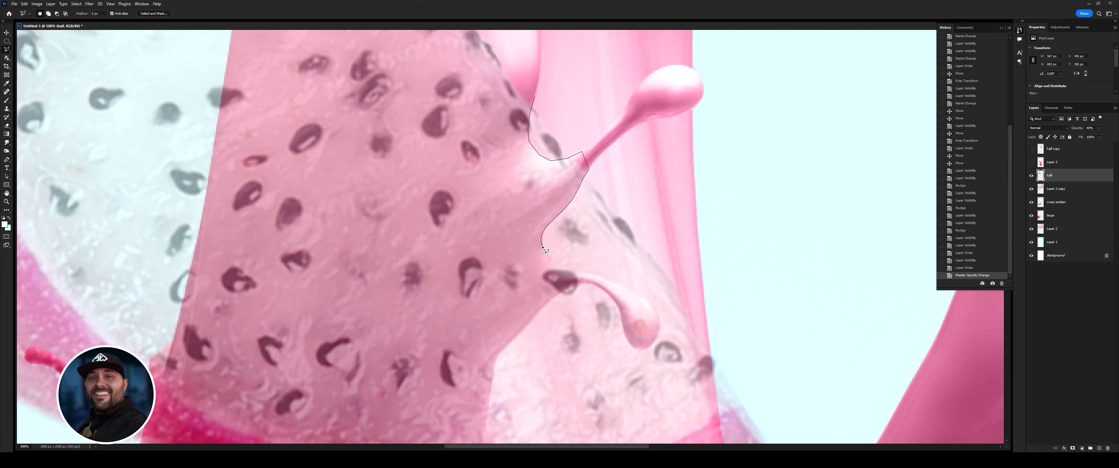
left_click_drag(590, 277, 630, 295)
left_click(611, 301)
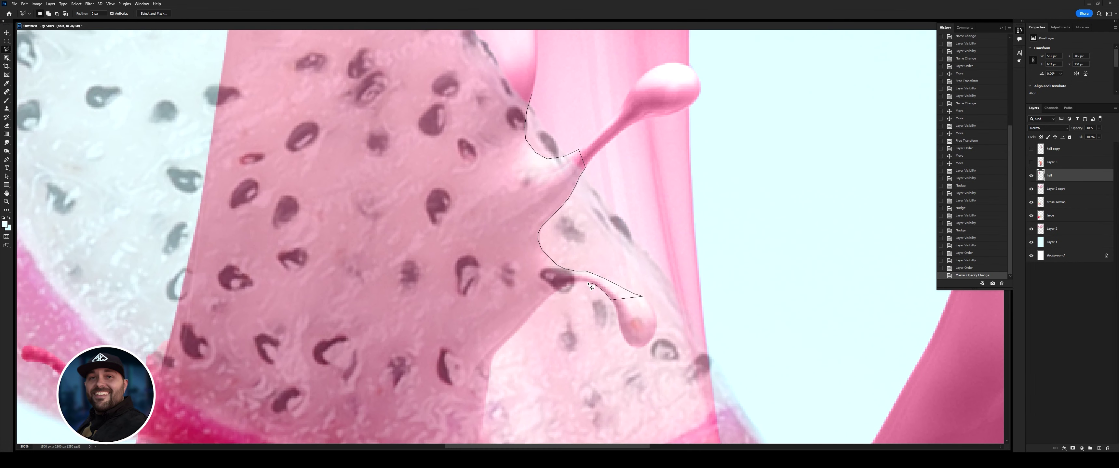
scroll(487, 321, "down", 5)
scroll(484, 273, "up", 3)
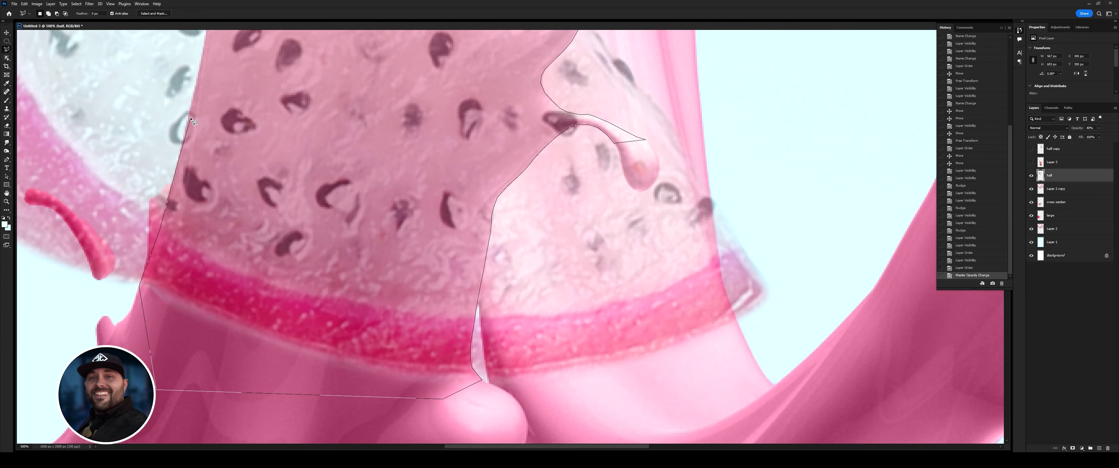
left_click_drag(192, 121, 214, 380)
left_click_drag(236, 117, 240, 359)
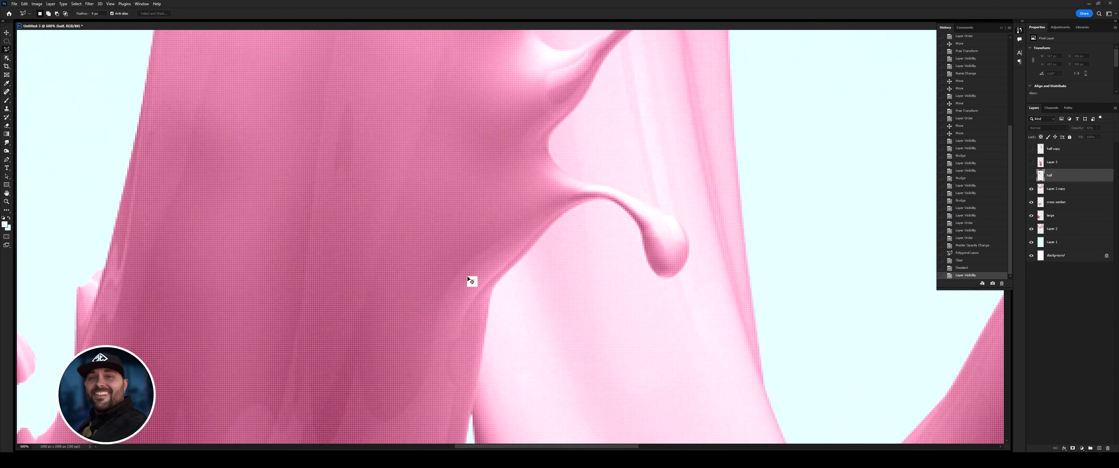
left_click(611, 204)
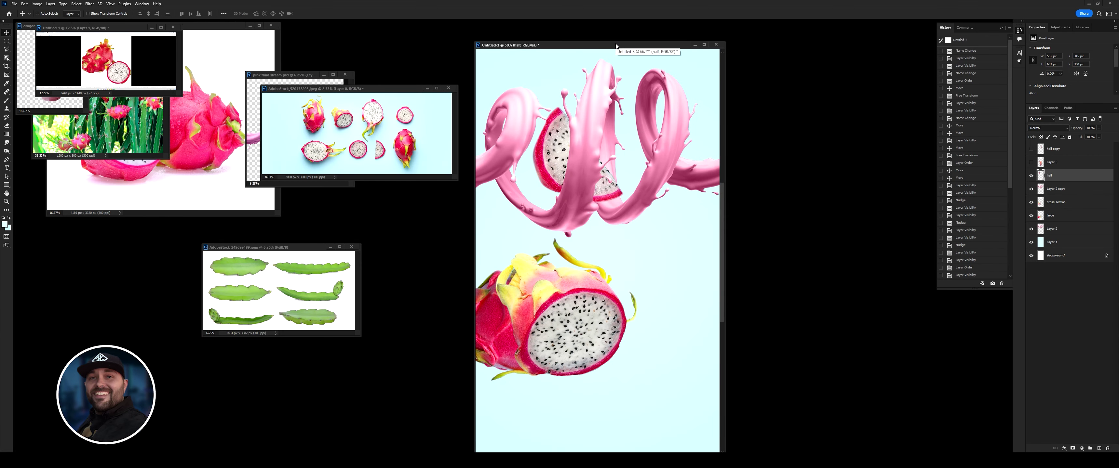
- Place the dragon-fruit cross-section slice at the cup's lower right
left_click(1055, 202)
left_click_drag(583, 365, 657, 281)
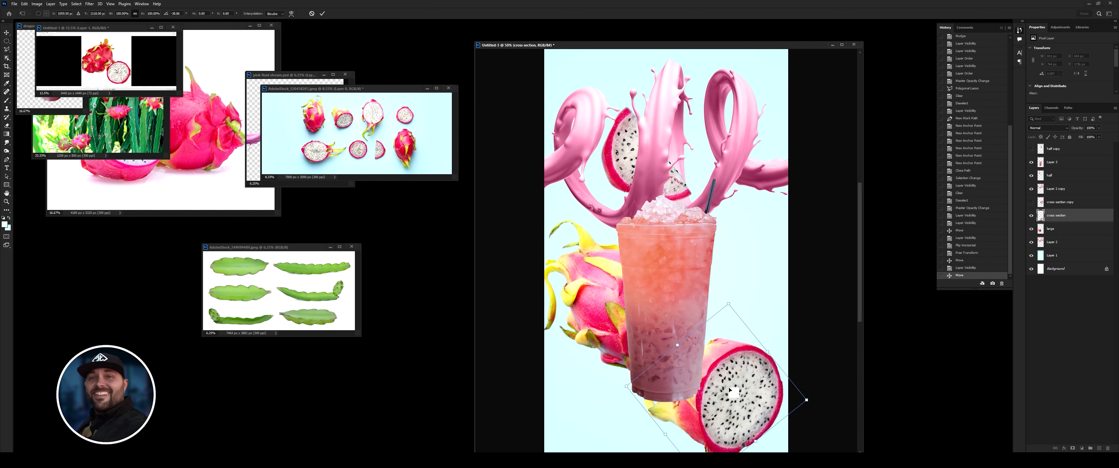
left_click_drag(756, 399, 754, 374)
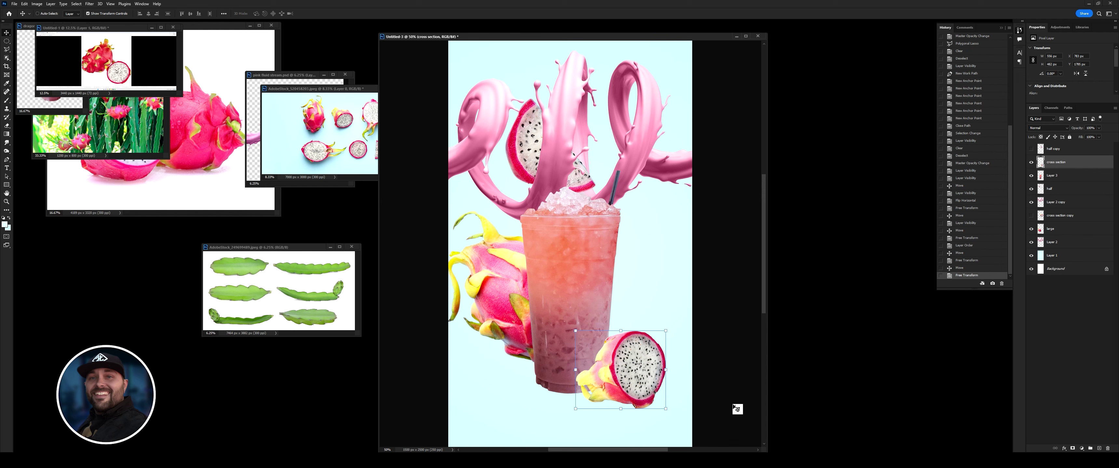
- Reposition the large dragon fruit behind the cup at its lower left
left_click(1050, 229)
mouse_move(495, 304)
left_mouse_down()
mouse_move(513, 330)
mouse_move(541, 338)
left_mouse_up()
key("ctrl+t")
key("Return")
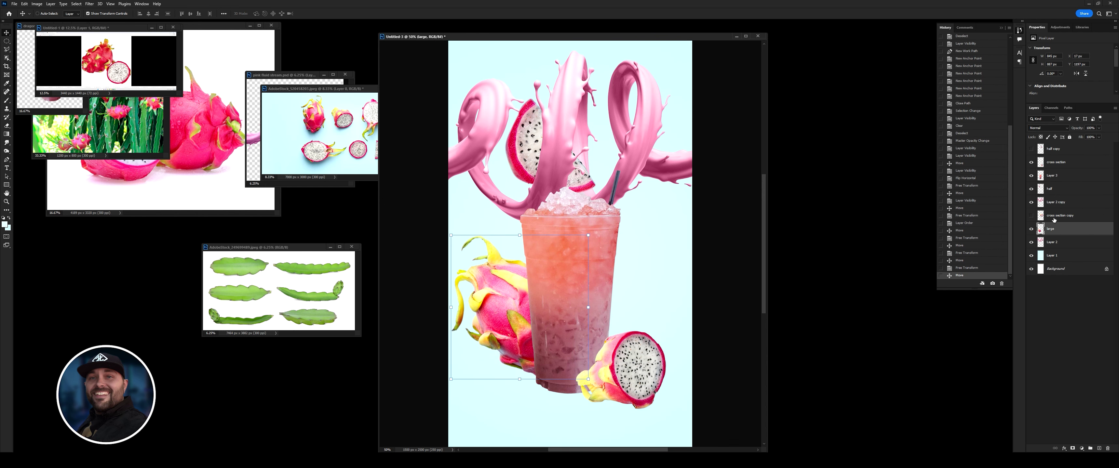
- Nudge the cut half right, duplicate the splash layer, and toggle its visibility to compare
left_click(1055, 162)
left_click_drag(624, 370, 657, 371)
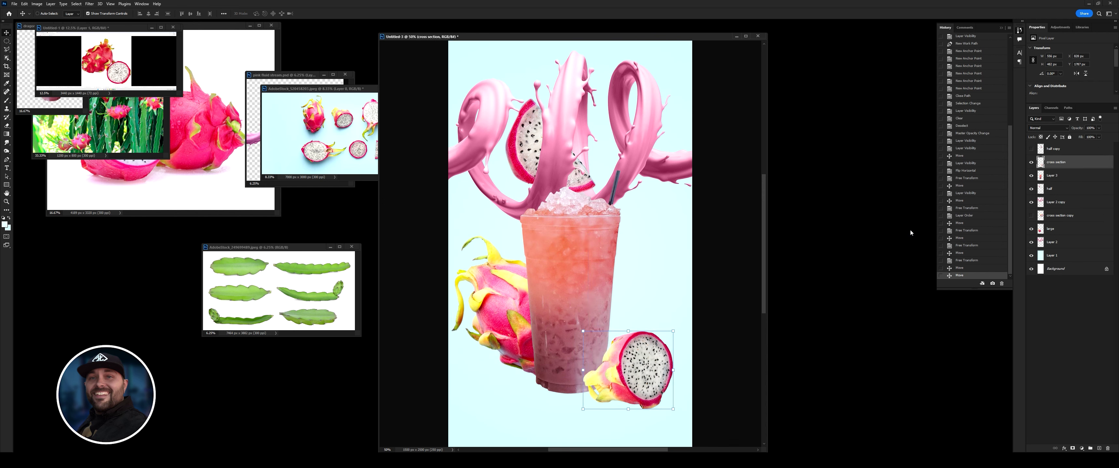
key("ctrl+j")
left_click(1031, 202)
left_click(1032, 217)
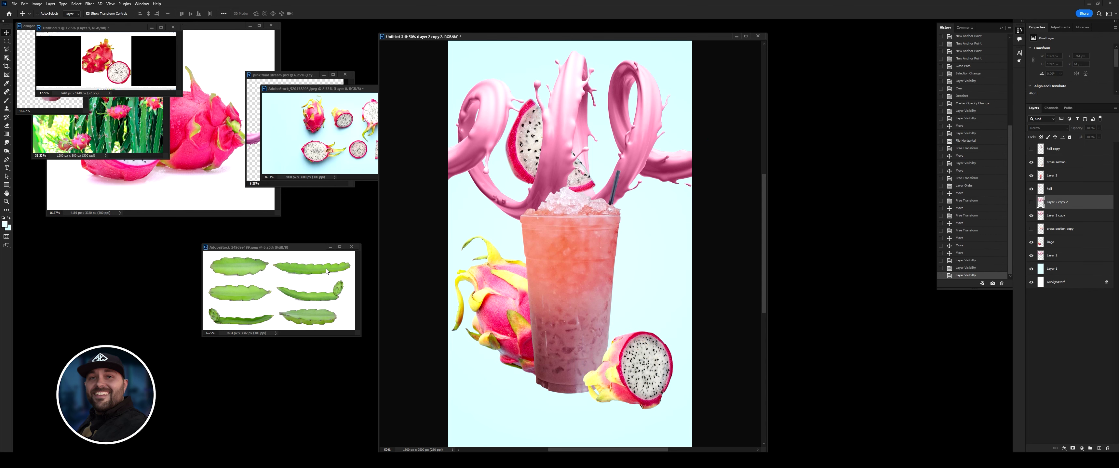
- Bring a cactus leaf into the poster and rotate it onto the splash's upper right
left_click(461, 402)
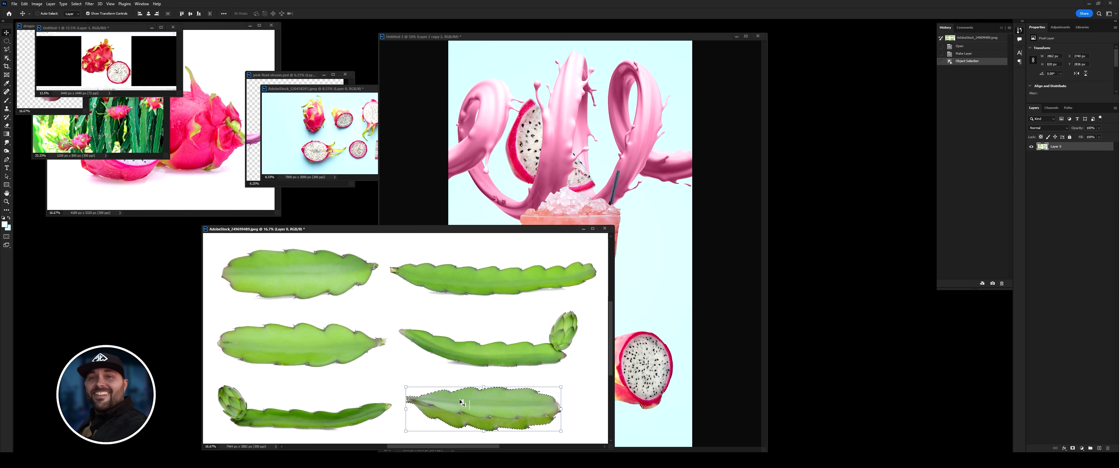
left_click_drag(462, 403, 671, 260)
key("ctrl+t")
mouse_move(572, 150)
left_mouse_down()
mouse_move(661, 150)
mouse_move(608, 113)
left_mouse_up()
left_click_drag(625, 78, 608, 65)
mouse_move(496, 114)
left_mouse_down()
mouse_move(592, 125)
mouse_move(621, 115)
left_mouse_up()
left_click_drag(634, 73, 682, 105)
key("Return")
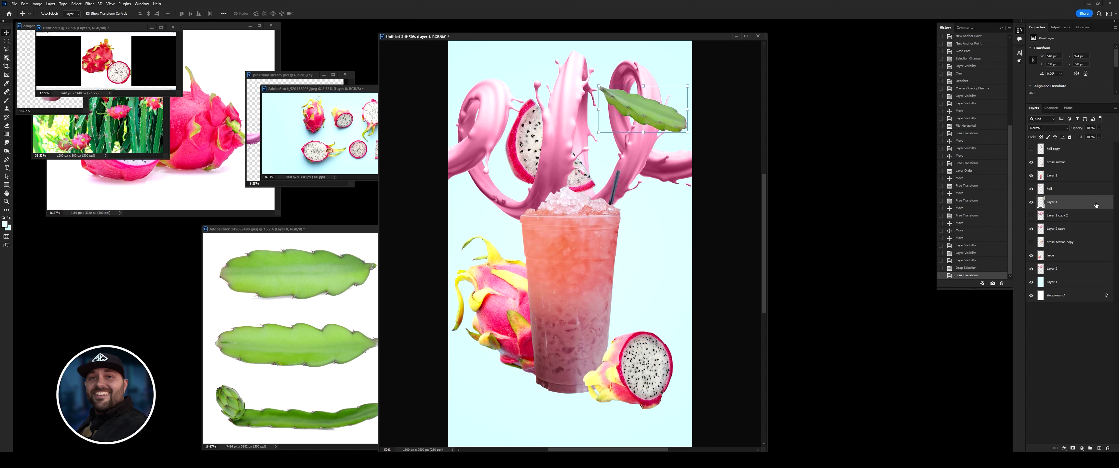
- Move the first leaf behind the splash and erase where it meets the ring
left_click_drag(1095, 205, 1072, 227)
left_click(1031, 216)
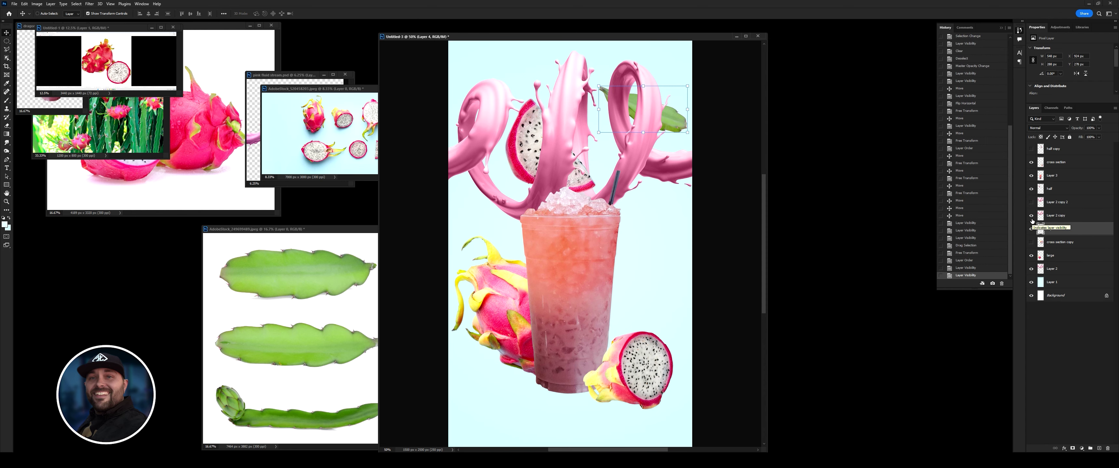
left_click(1055, 215)
key("ctrl+plus")
key("ctrl+plus")
key("ctrl+plus")
left_click(686, 147)
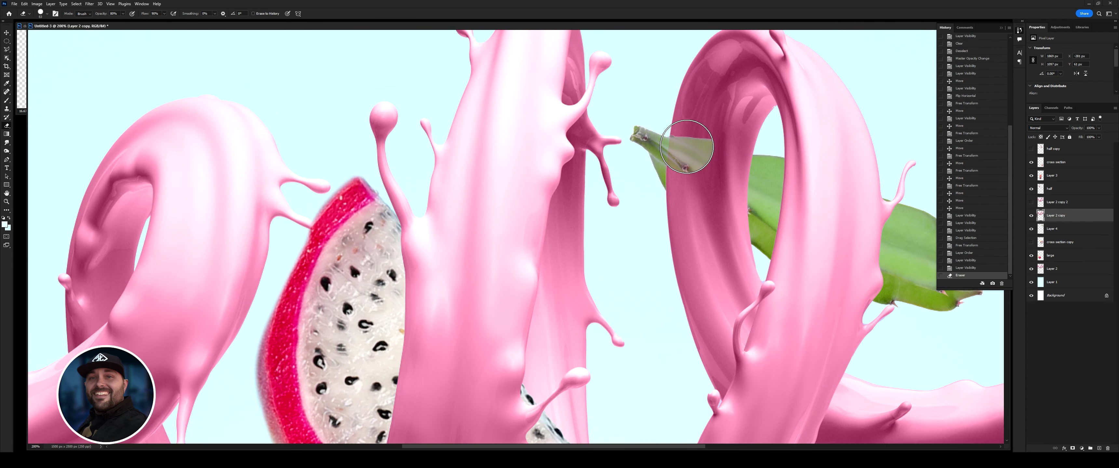
mouse_move(738, 174)
left_mouse_down()
mouse_move(690, 187)
mouse_move(712, 185)
left_mouse_up()
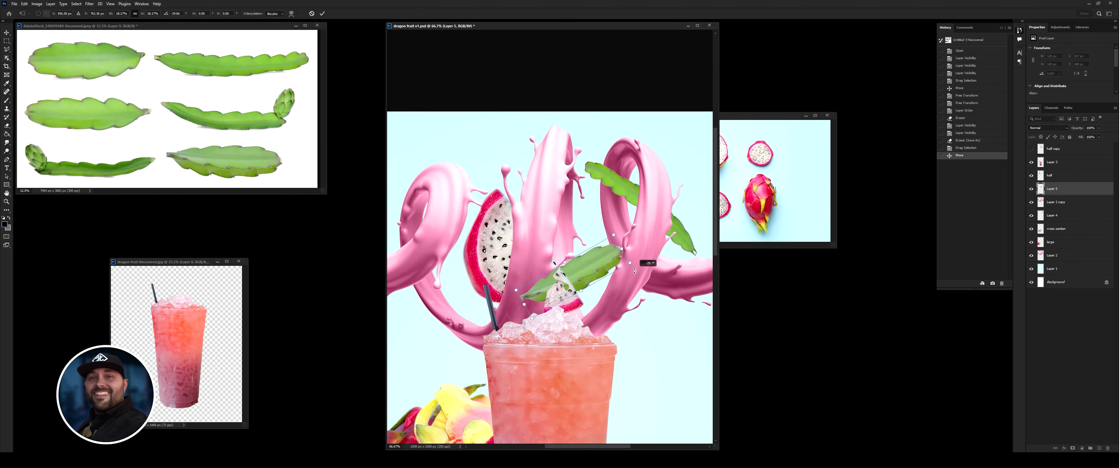
- Rotate the second leaf, put it behind the splash, and shift it over the fruit slice
mouse_move(644, 250)
left_mouse_down()
mouse_move(609, 224)
mouse_move(614, 248)
left_mouse_up()
key("Return")
left_click_drag(1059, 189, 1069, 206)
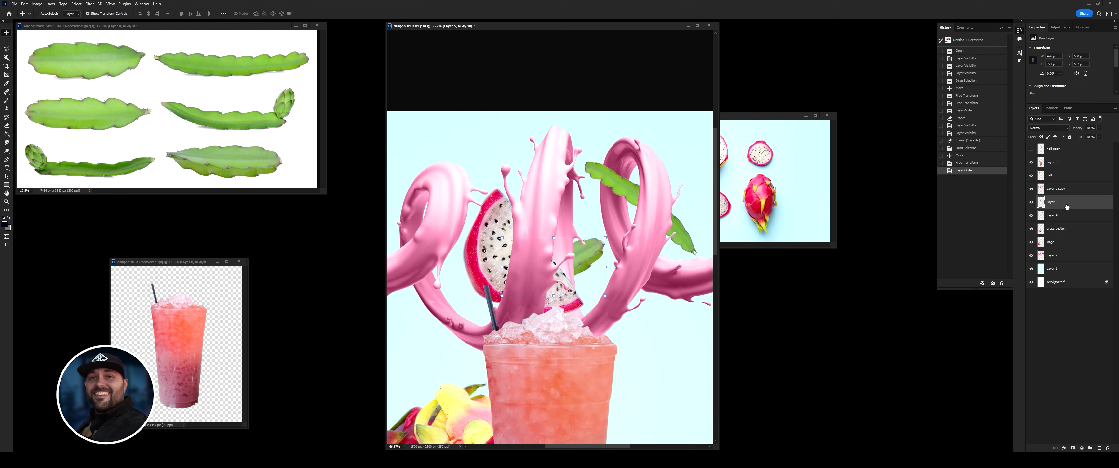
left_click(564, 269, "ctrl")
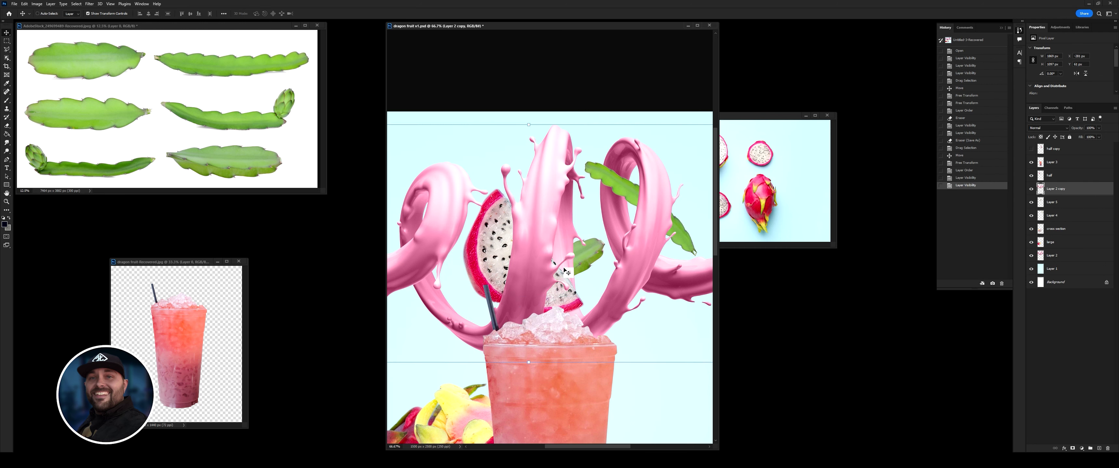
left_click(7, 33)
key("ctrl+plus")
key("ctrl+plus")
left_click(1031, 189)
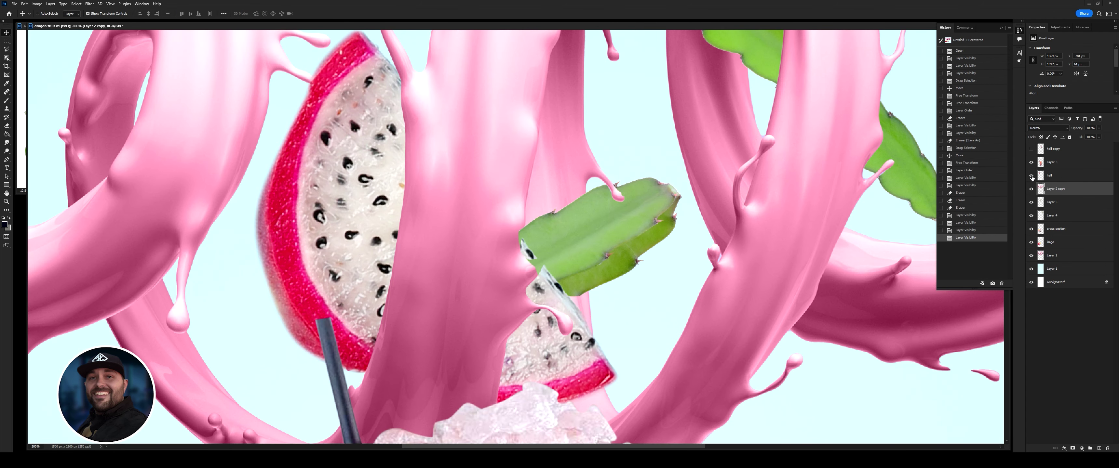
left_click_drag(590, 231, 600, 243)
- Erase and cut away the second leaf's overlapping lower end, then deselect
key("e")
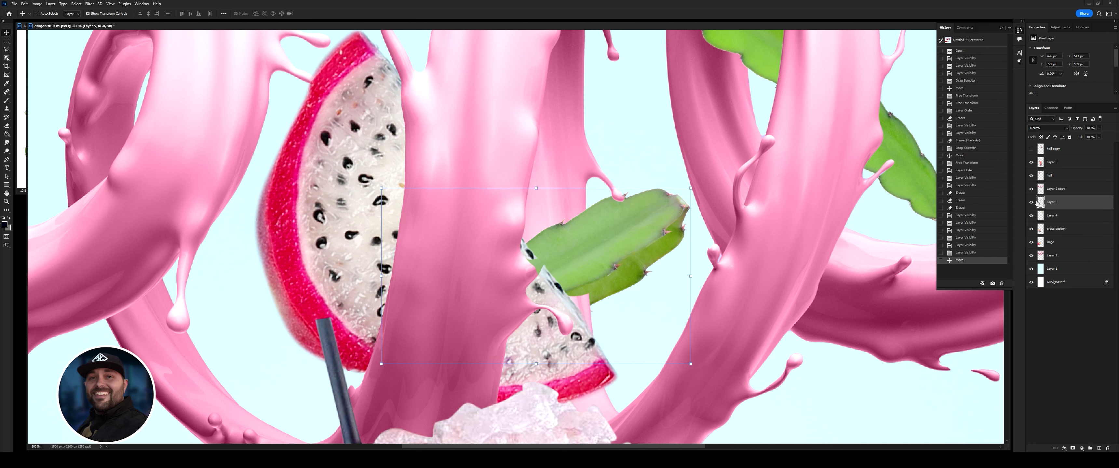
left_click(640, 257)
left_click(6, 51)
scroll(550, 247, "down", 5)
scroll(551, 247, "up", 5)
key("ctrl+plus")
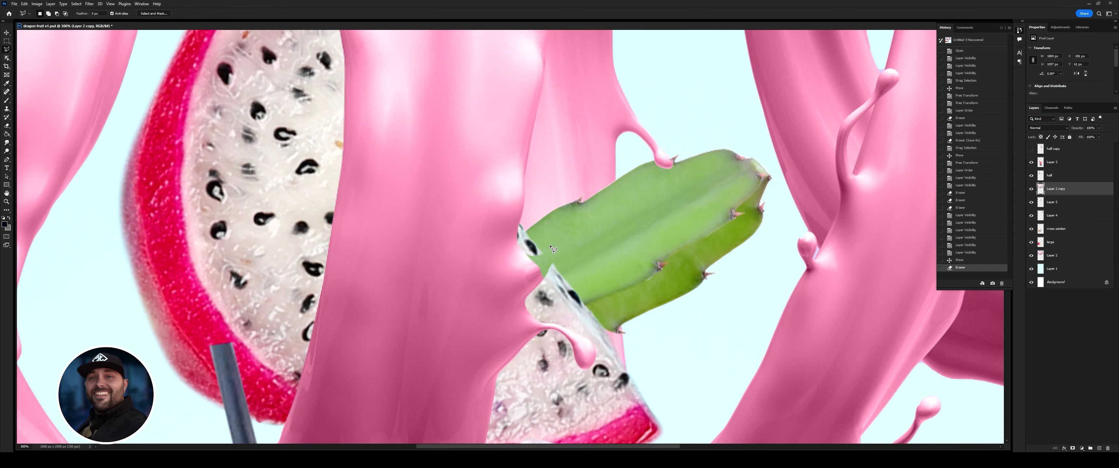
key("ctrl+plus")
left_click(534, 234)
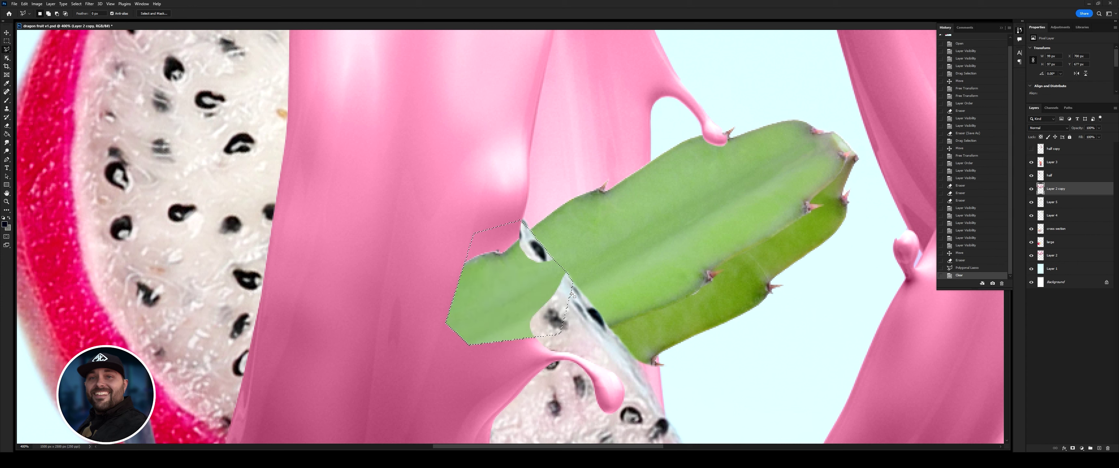
key("Delete")
left_click(1052, 202)
key("ctrl+d")
- Place a splash copy over the leaf, soften its edge, and disable its Color Overlay
key("v")
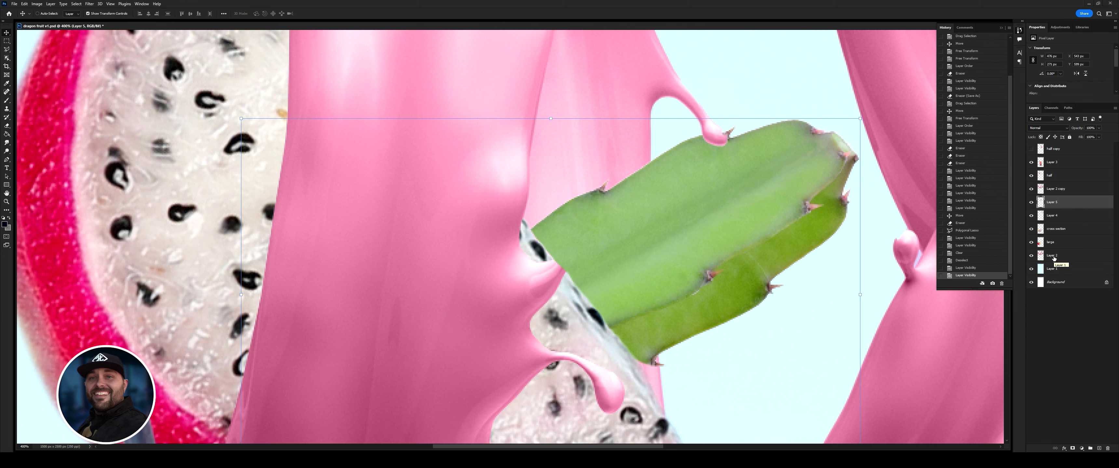
left_click(1053, 256)
left_click_drag(744, 282, 758, 277)
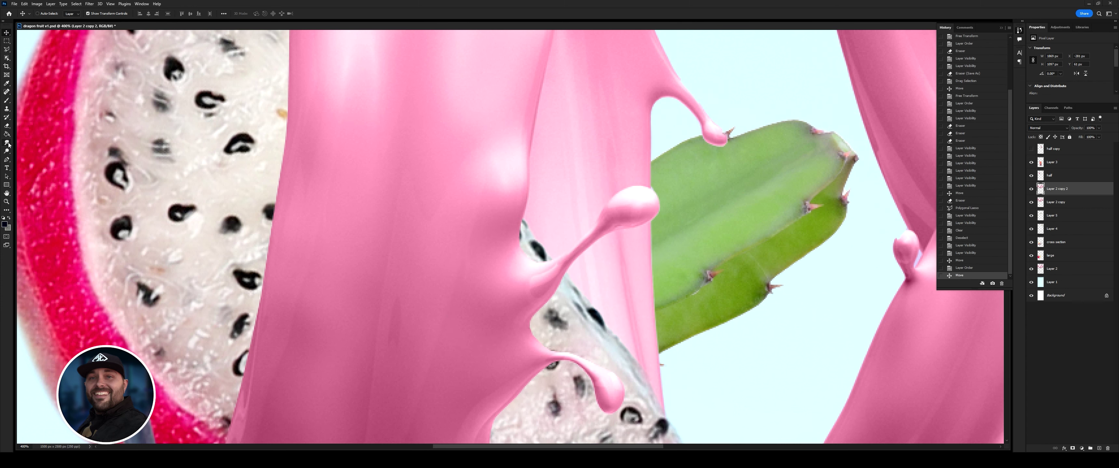
key("e")
mouse_move(452, 225)
left_mouse_down()
mouse_move(462, 260)
mouse_move(451, 234)
left_mouse_up()
left_click_drag(445, 200, 452, 243)
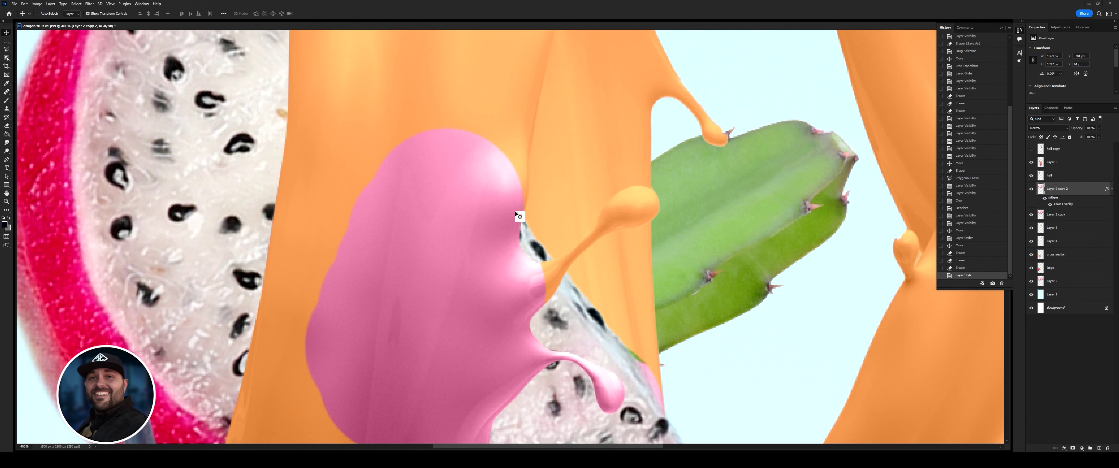
left_click(1044, 198)
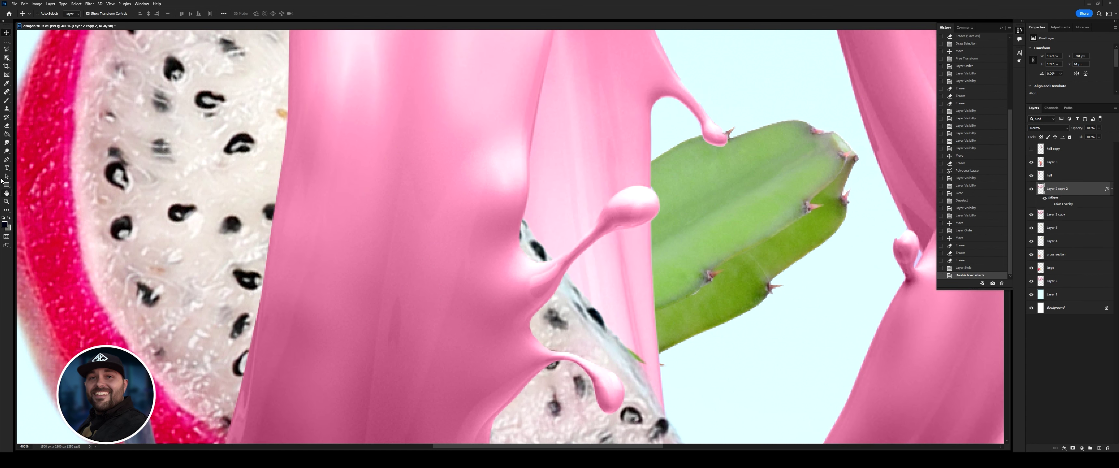
- Pen-trace the splash drip and clear everything outside it on the copy
key("p")
key("ctrl+plus")
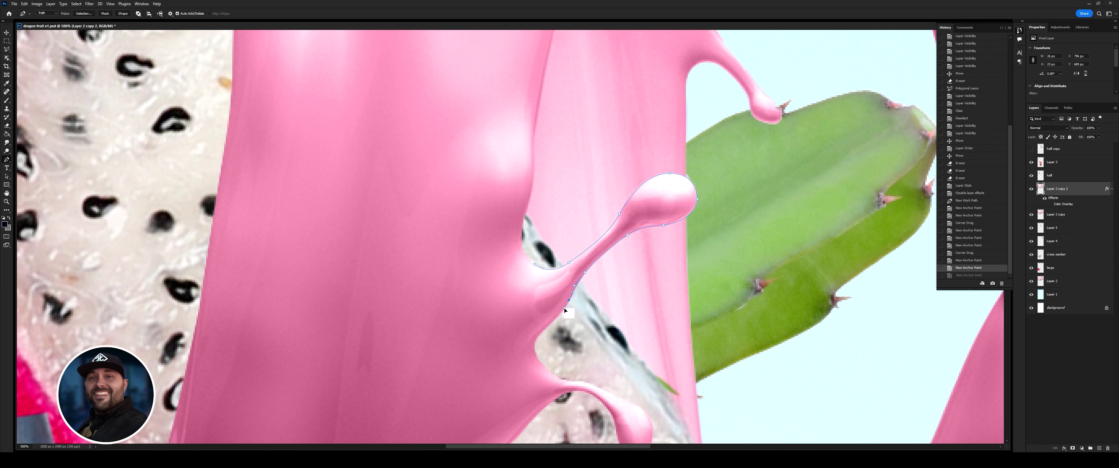
left_click(534, 264)
key("Return")
key("ctrl+shift+i")
key("Delete")
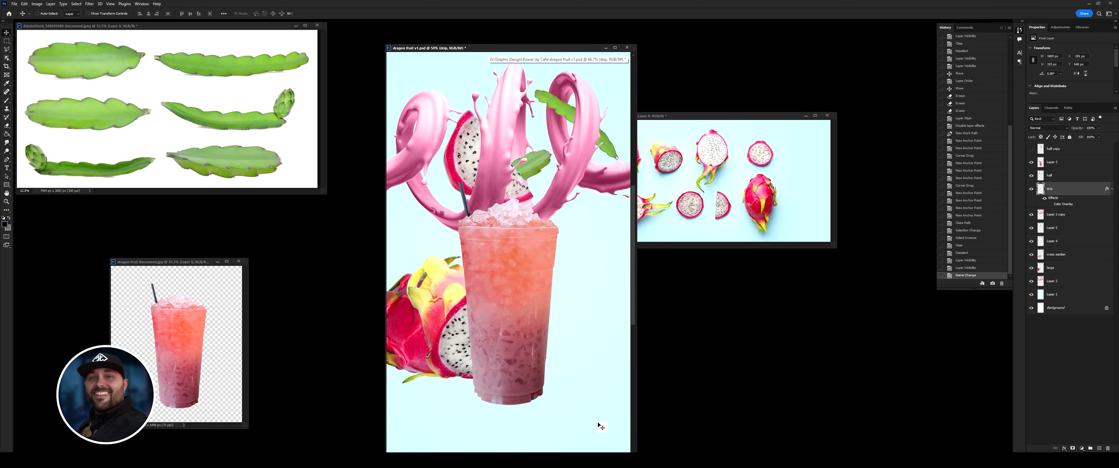
- Show the hidden leaf layer and rename it 'leaf'
left_click(1032, 228)
double_click(1052, 227)
type("leaf")
key("Return")
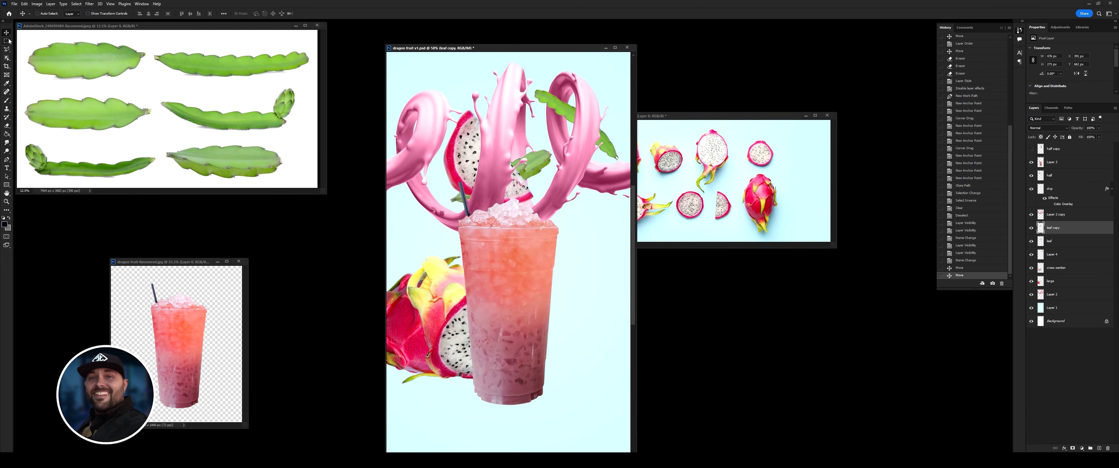
- Raise the cross-section layer to the top and reposition the cut half and large dragon fruit
left_click(1032, 268)
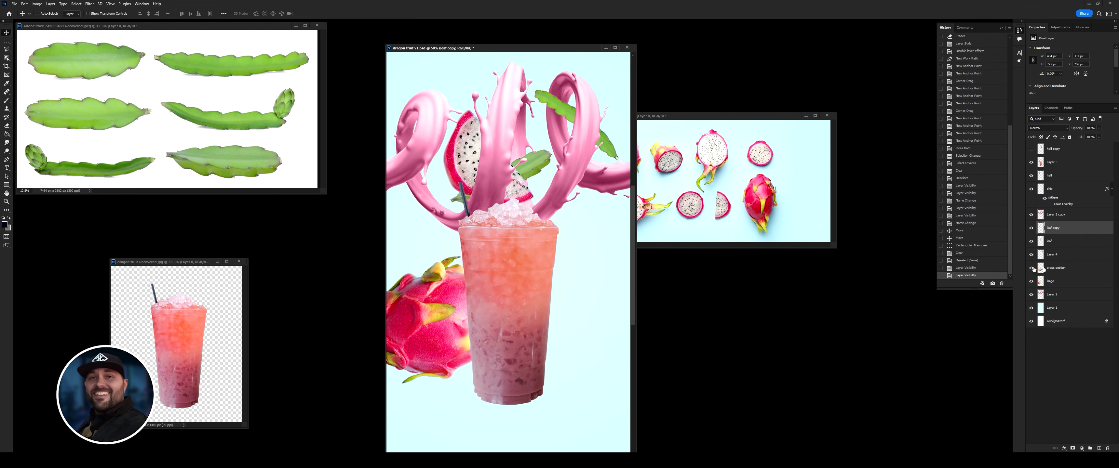
left_click_drag(1055, 267, 1055, 159)
left_click_drag(434, 330, 528, 374)
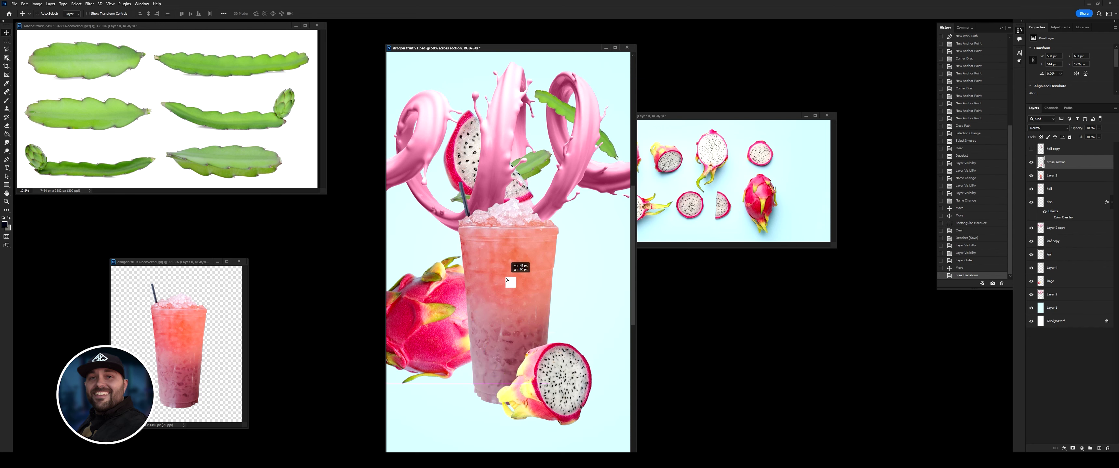
left_click(513, 361, "ctrl")
left_click_drag(512, 343, 541, 402)
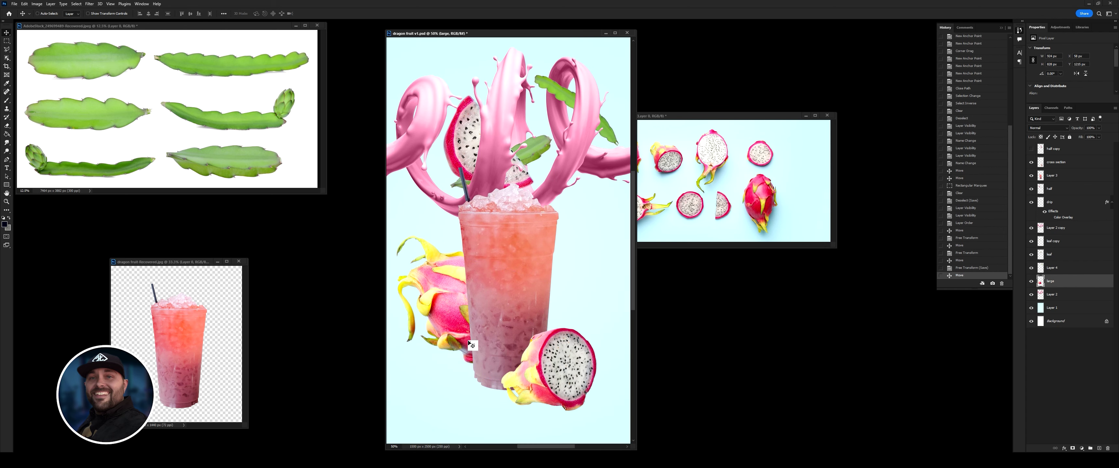
- Bring in fruit slices, placing them at the upper left and upper right beside the splash
left_click_drag(695, 116, 396, 80)
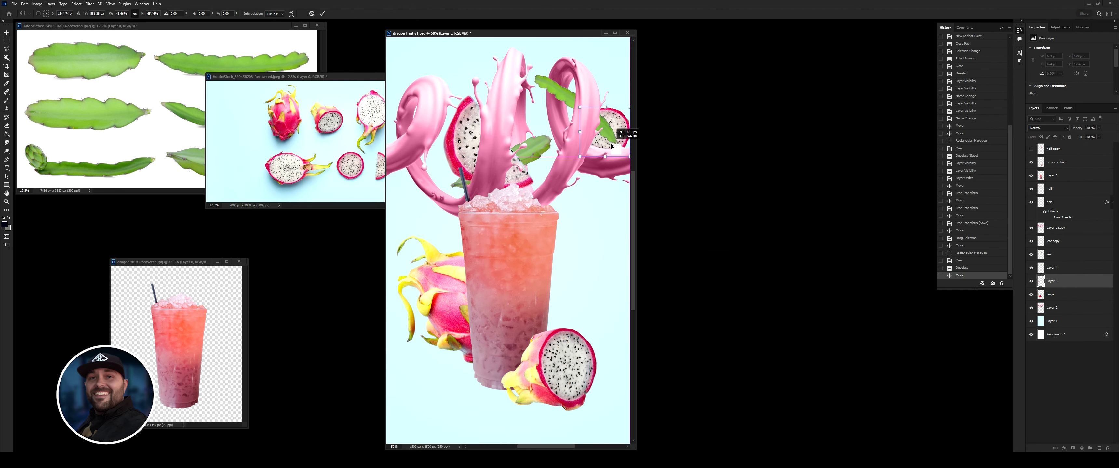
mouse_move(544, 261)
left_mouse_down()
mouse_move(468, 106)
mouse_move(434, 208)
mouse_move(479, 110)
mouse_move(621, 115)
left_mouse_up()
key("ctrl+t")
key("Return")
left_click(322, 13)
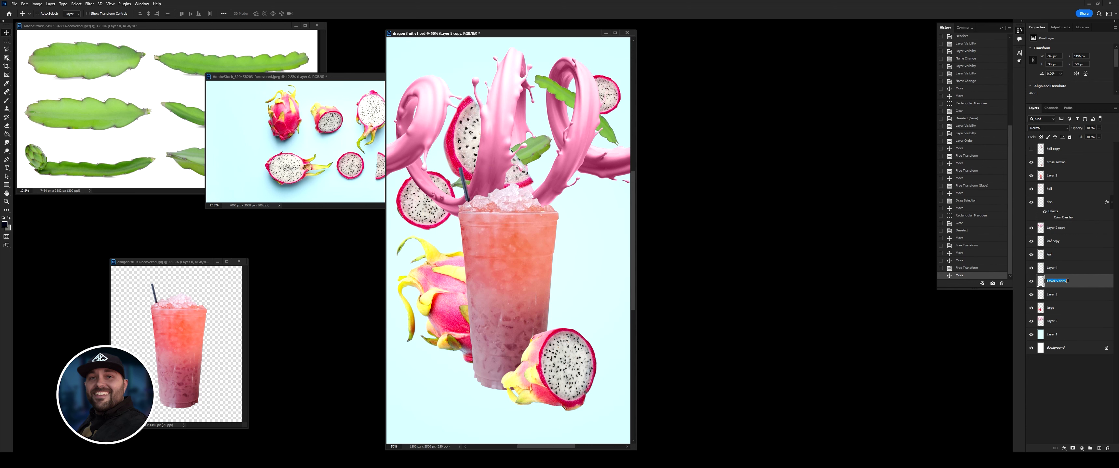
type("bigger half")
left_click(128, 14)
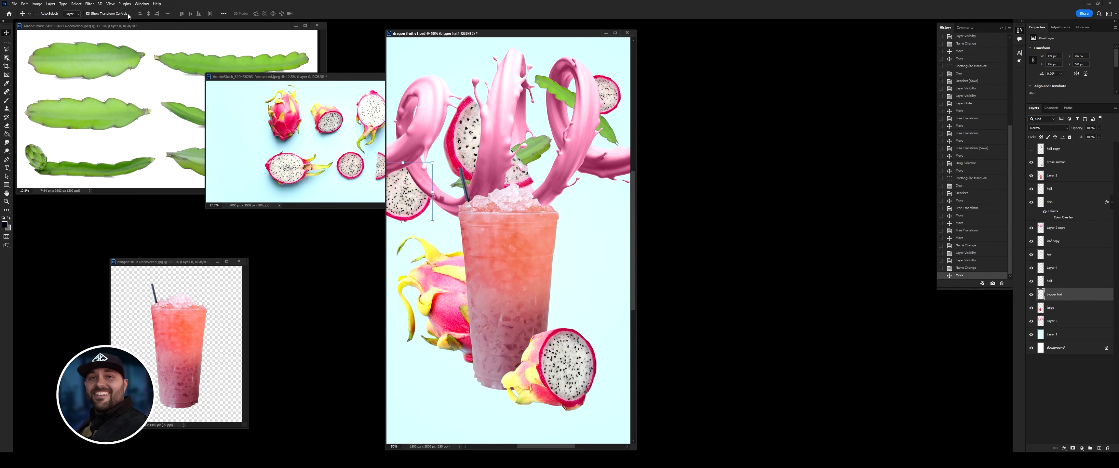
left_click_drag(459, 278, 482, 273)
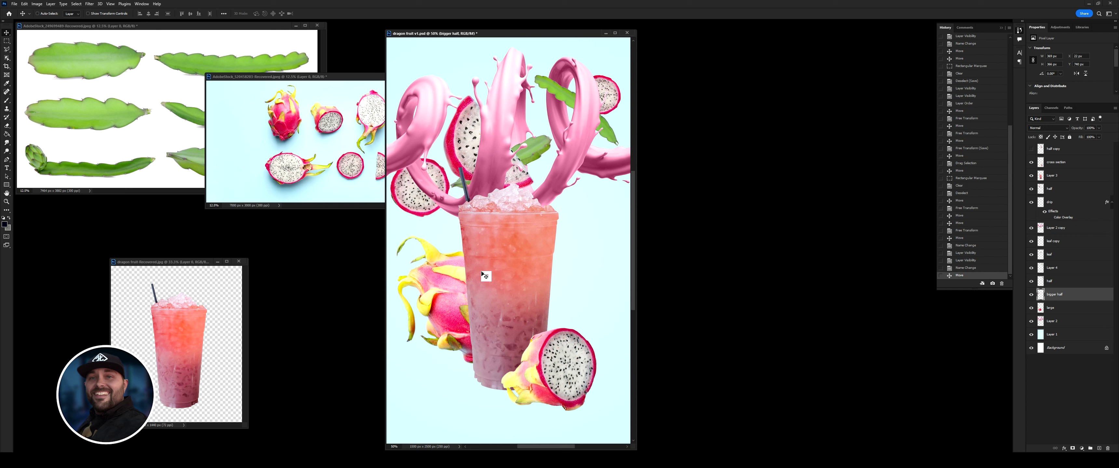
- Give the cup layer Brightness/Contrast of 12 / 58
left_click(537, 365, "ctrl")
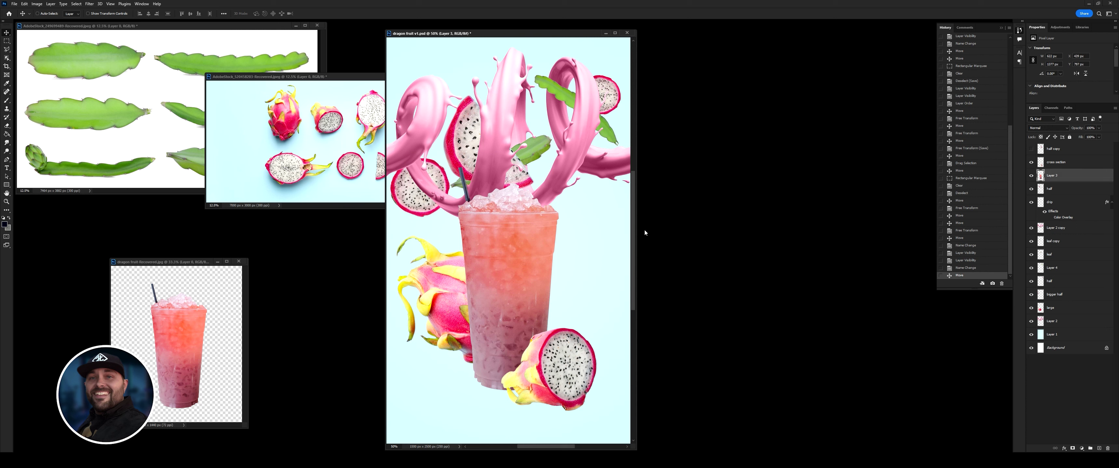
key("alt+i")
key("j")
key("b")
key("Return")
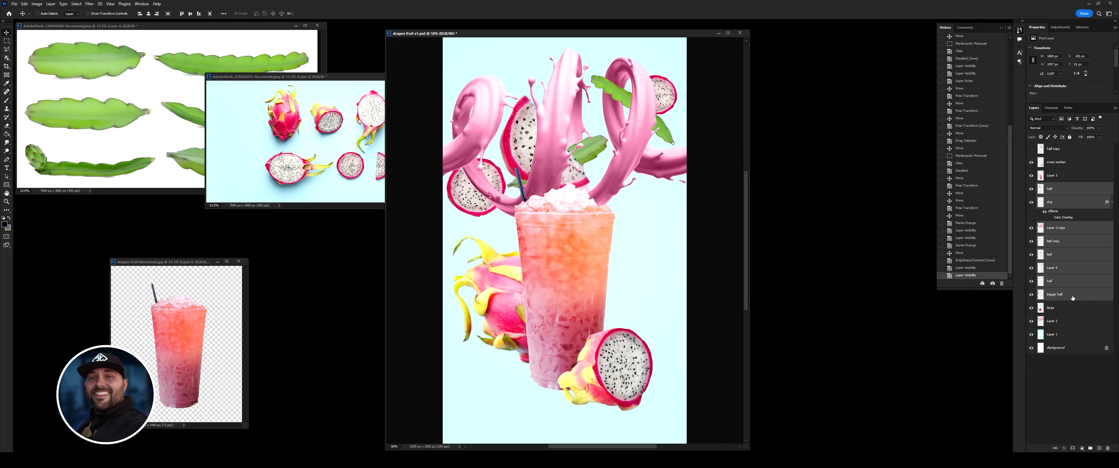
- Shrink the splash group slightly and lower the glass and fruit a little
key("ctrl+t")
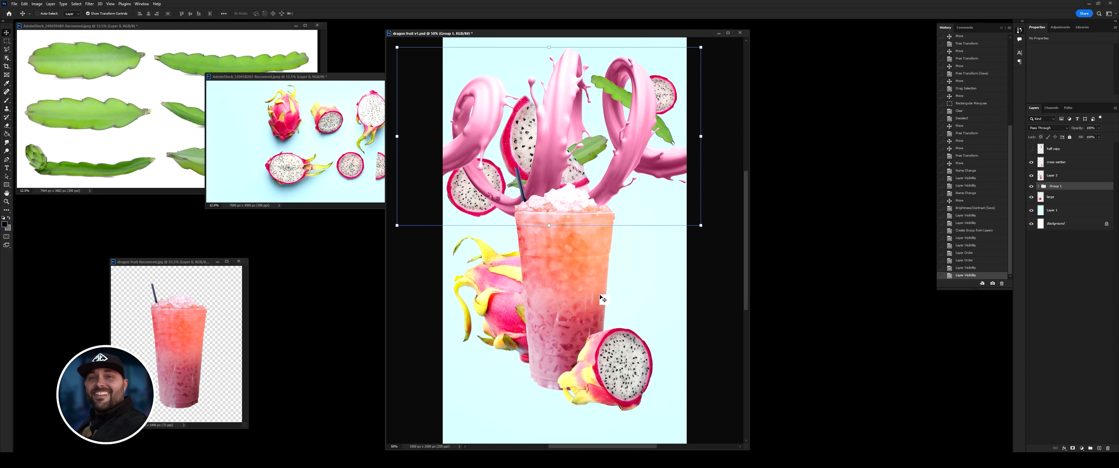
mouse_move(700, 209)
left_mouse_down()
mouse_move(717, 203)
mouse_move(694, 204)
left_mouse_up()
key("Return")
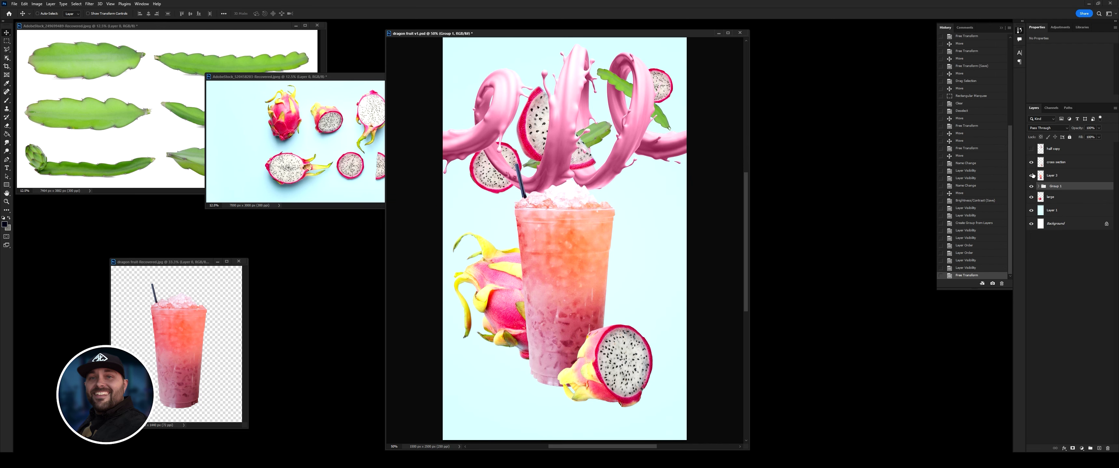
left_click_drag(609, 359, 618, 366)
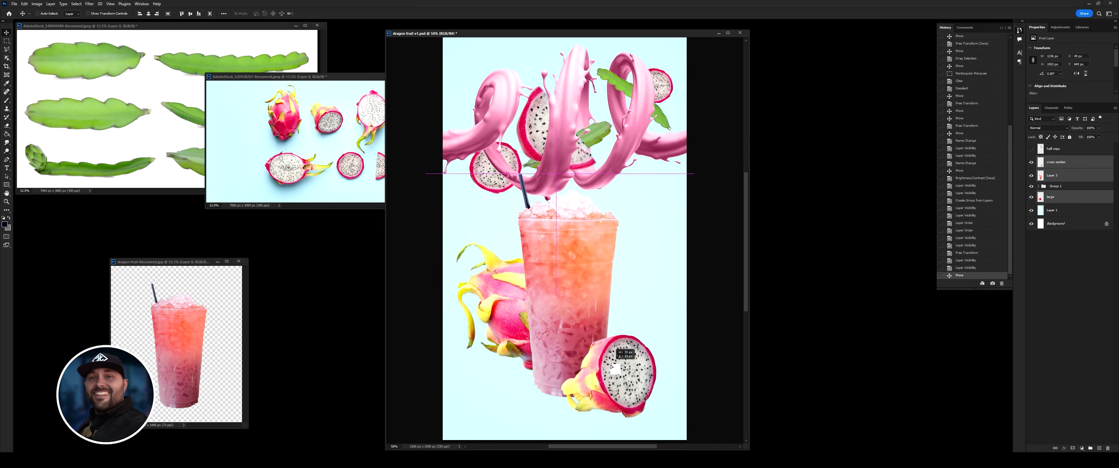
- Select a cactus leaf with object selection, then shift the bigger fruit half left and down
left_click(78, 26)
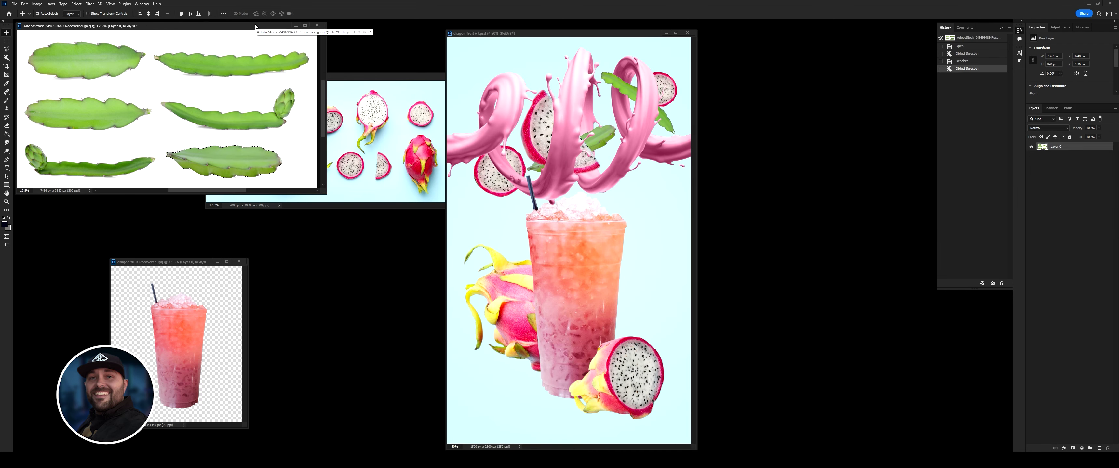
key("ctrl+plus")
left_click(7, 58)
left_click(132, 155)
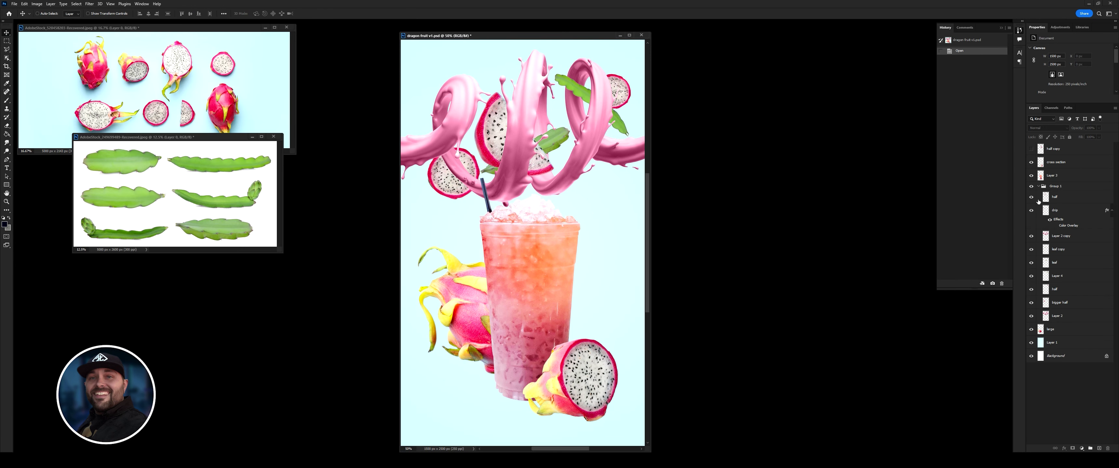
left_click(1060, 303)
left_click_drag(523, 247, 498, 256)
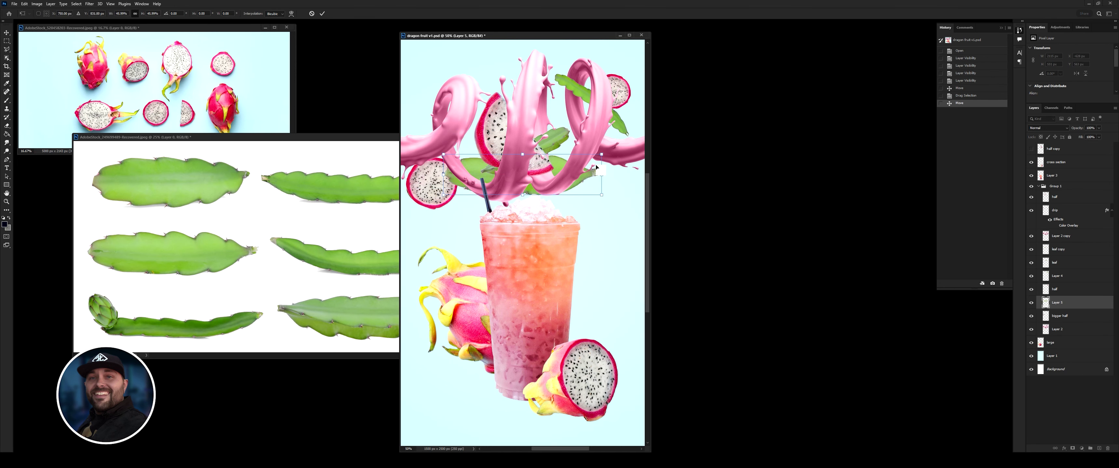
key("Return")
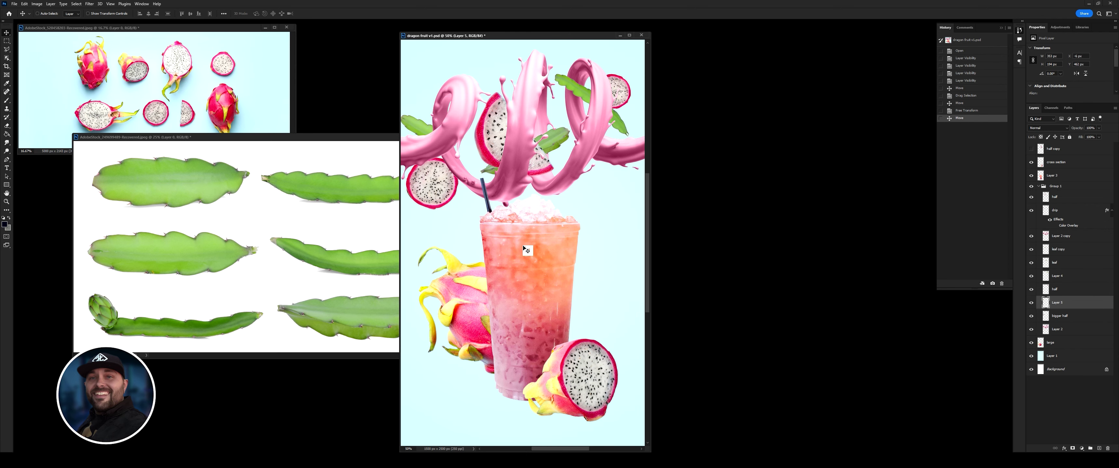
- Outline the straw tip above the splash with a pen path and delete it from the cup layer
left_click(1038, 187)
key("ctrl+plus")
key("ctrl+plus")
key("ctrl+plus")
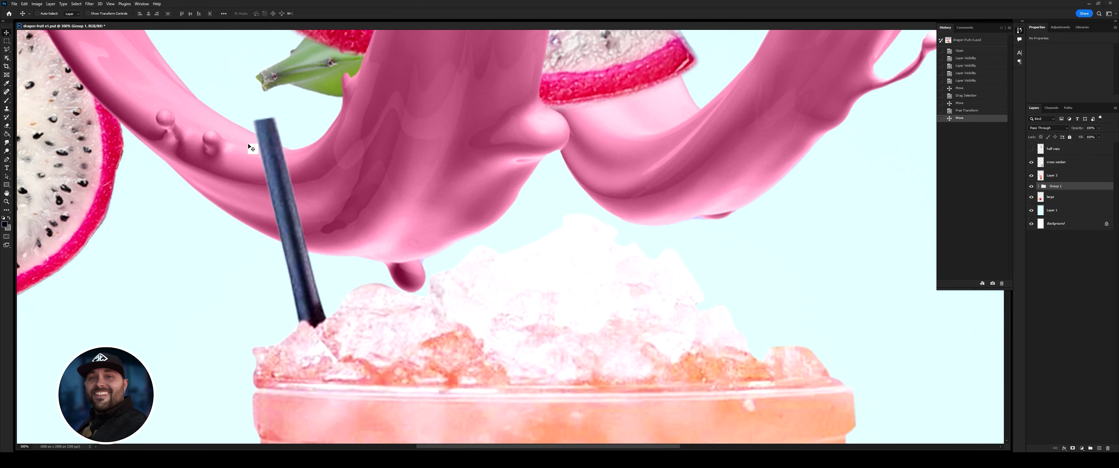
key("ctrl+plus")
key("ctrl+plus")
key("p")
left_click(368, 169)
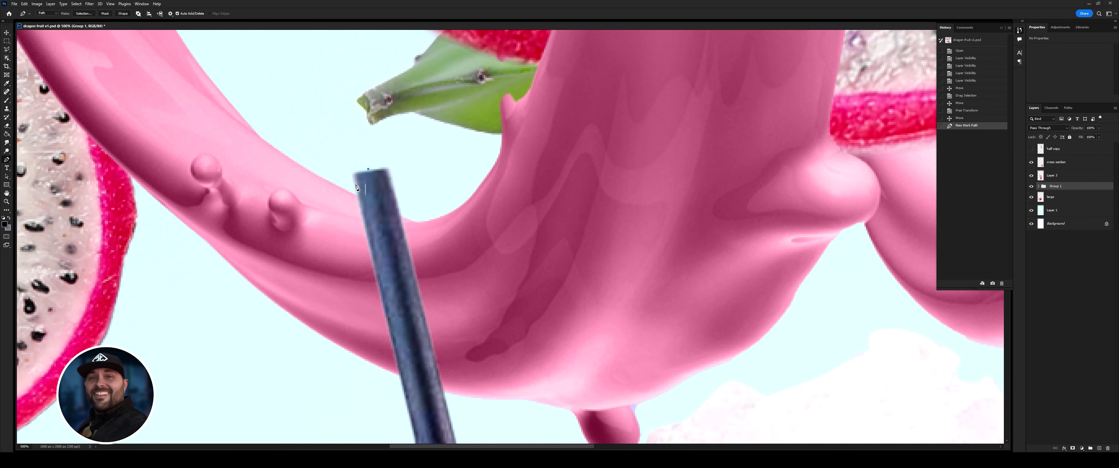
left_click(368, 169)
left_click(83, 13)
key("Return")
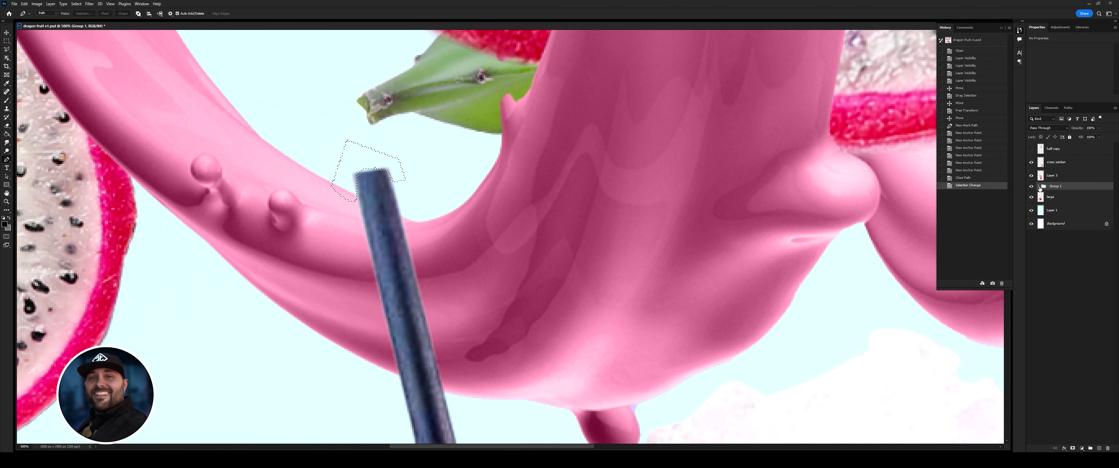
left_click(1038, 186)
left_click(1051, 175)
key("Delete")
key("ctrl+d")
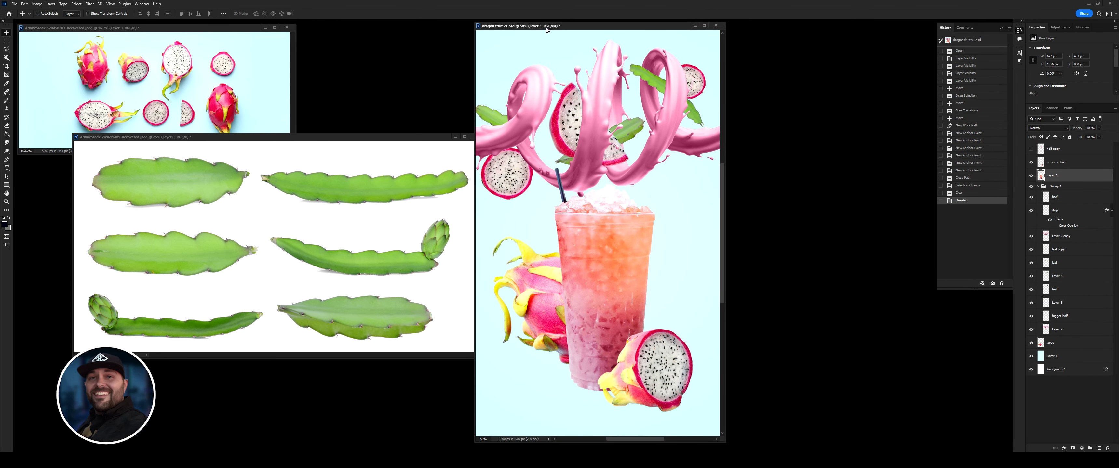
- Shift the splash group slightly up-left and nudge the cup upward
left_click(1056, 186)
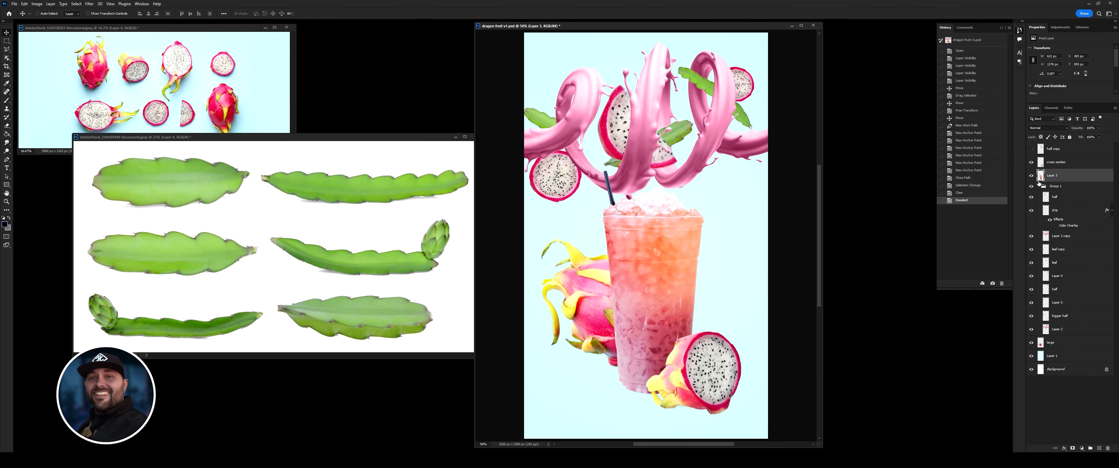
key("ctrl+t")
left_click_drag(686, 156, 700, 154)
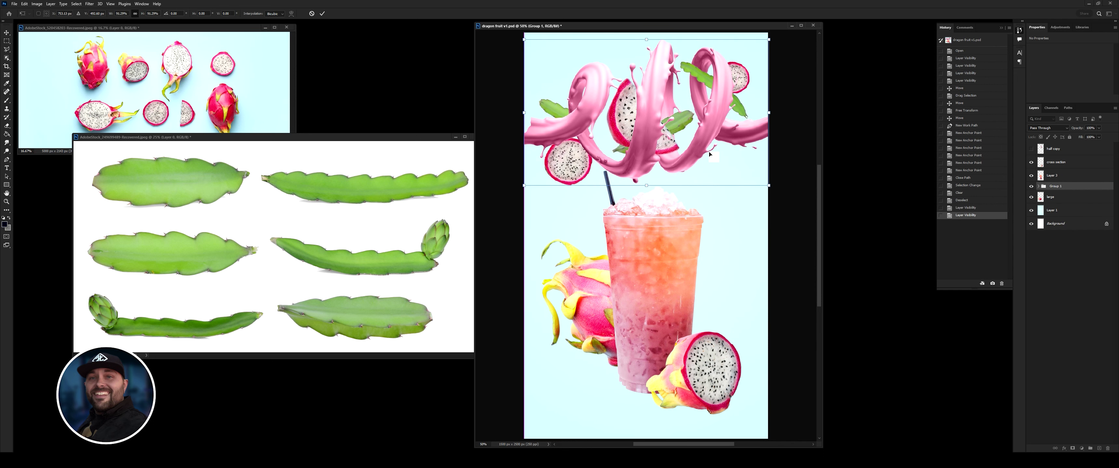
key("Return")
left_click(1061, 180)
key("Up")
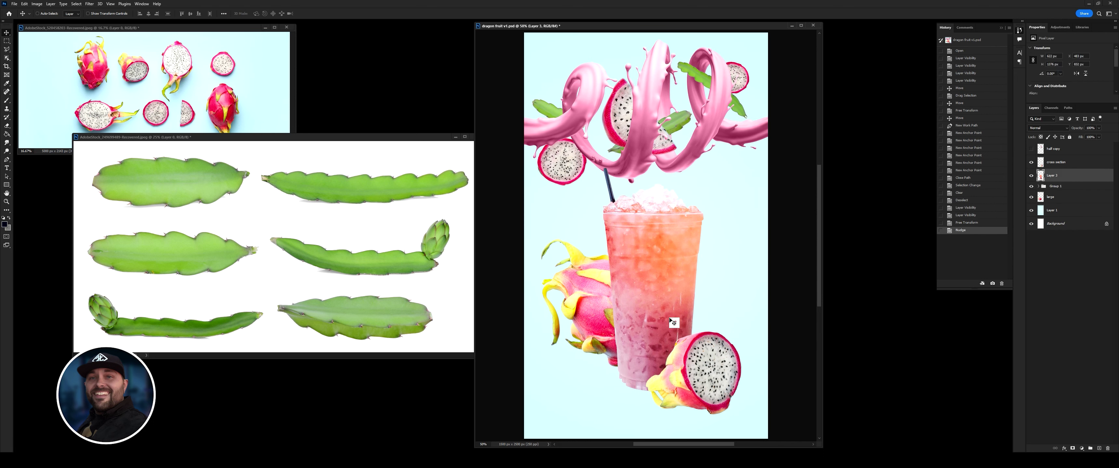
- Bring in a cactus leaf, stretch it taller, rotate it about -21° and place it behind the cup
left_click_drag(170, 149, 714, 221)
key("ctrl+t")
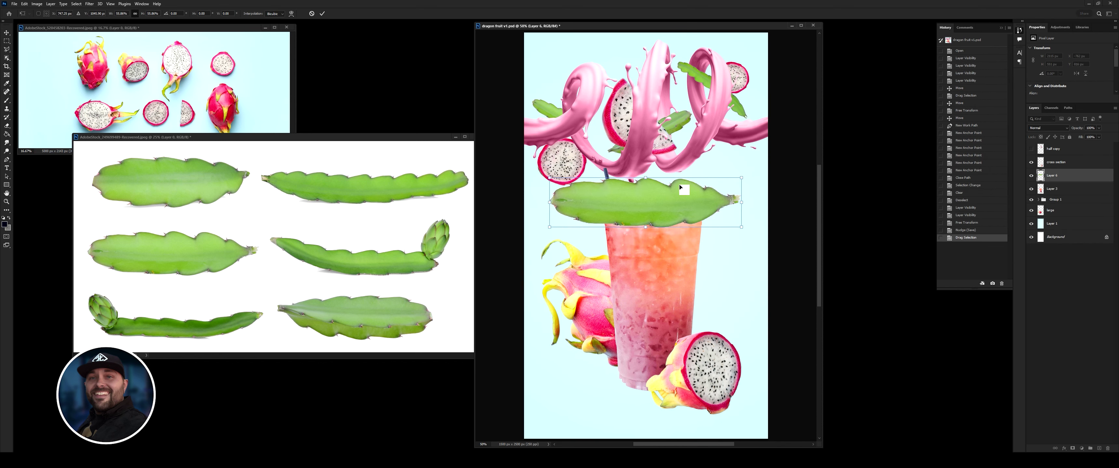
left_click(25, 3)
left_click(130, 182)
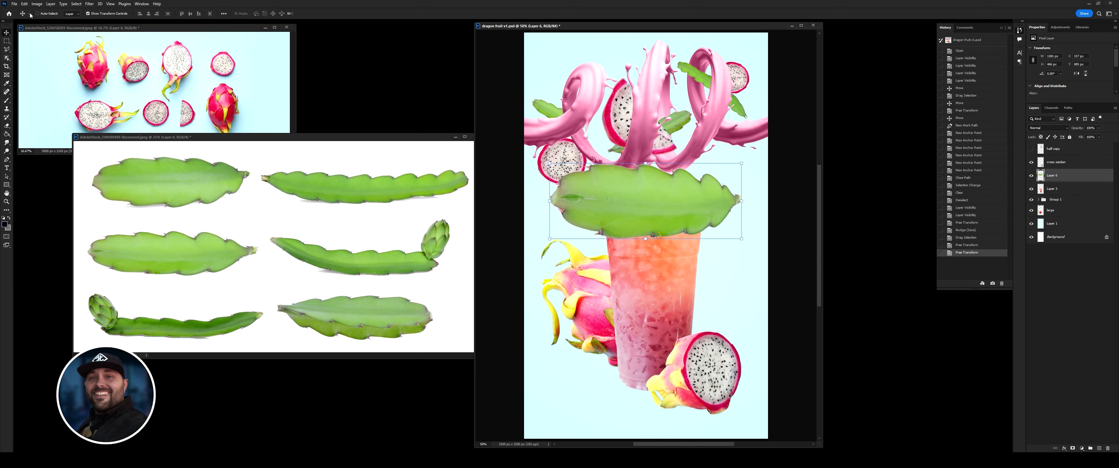
left_click(24, 4)
left_click(124, 219)
mouse_move(679, 190)
left_mouse_down()
mouse_move(656, 278)
mouse_move(625, 260)
left_mouse_up()
key("Return")
key("ctrl+[")
- Motion-blur the leaf and move it to the bottom left, above the cup
mouse_move(700, 314)
left_mouse_down()
mouse_move(687, 314)
mouse_move(756, 221)
left_mouse_up()
key("Return")
left_click(89, 3)
left_click(187, 126)
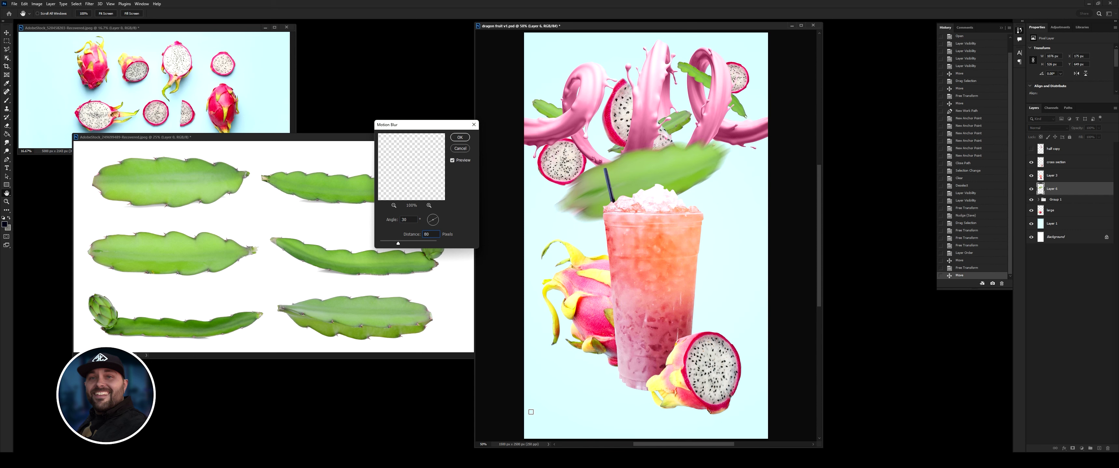
key("Return")
mouse_move(632, 250)
left_mouse_down()
mouse_move(602, 347)
mouse_move(580, 342)
left_mouse_up()
key("ctrl+]")
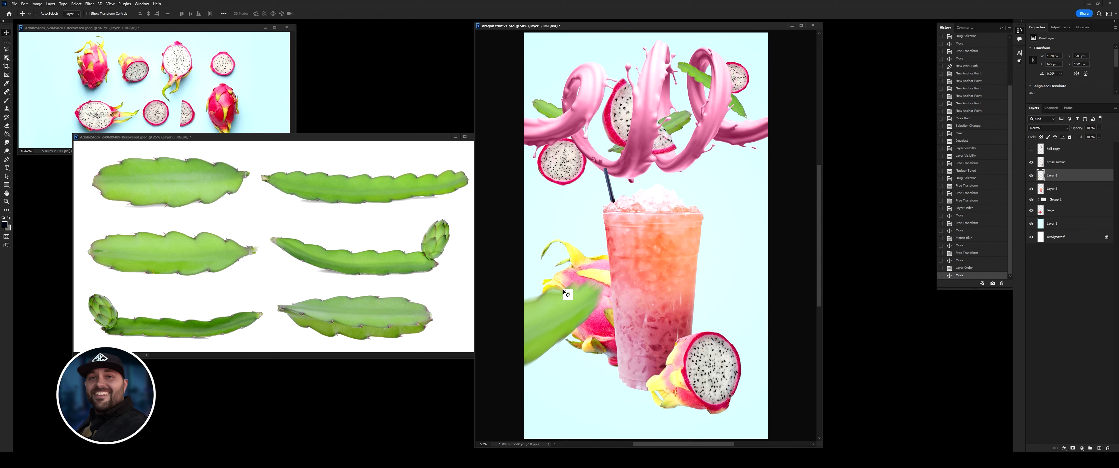
- Duplicate the blurred leaf, flip it horizontally, shrink it and position it over the cup top
mouse_move(567, 294)
left_mouse_down("alt")
mouse_move(578, 312)
mouse_move(723, 224)
left_mouse_up("alt")
left_click(25, 3)
left_click(130, 219)
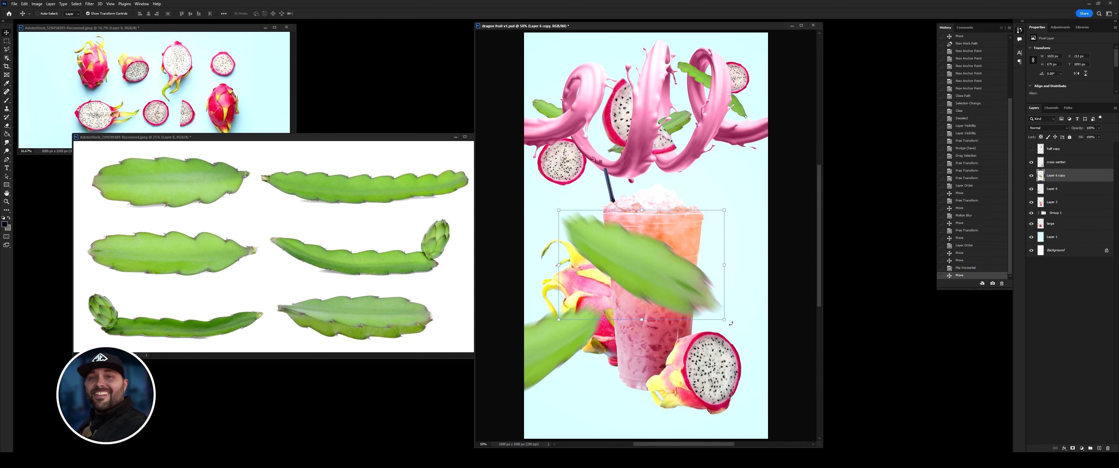
left_click_drag(730, 323, 688, 263)
left_click_drag(595, 249, 747, 210)
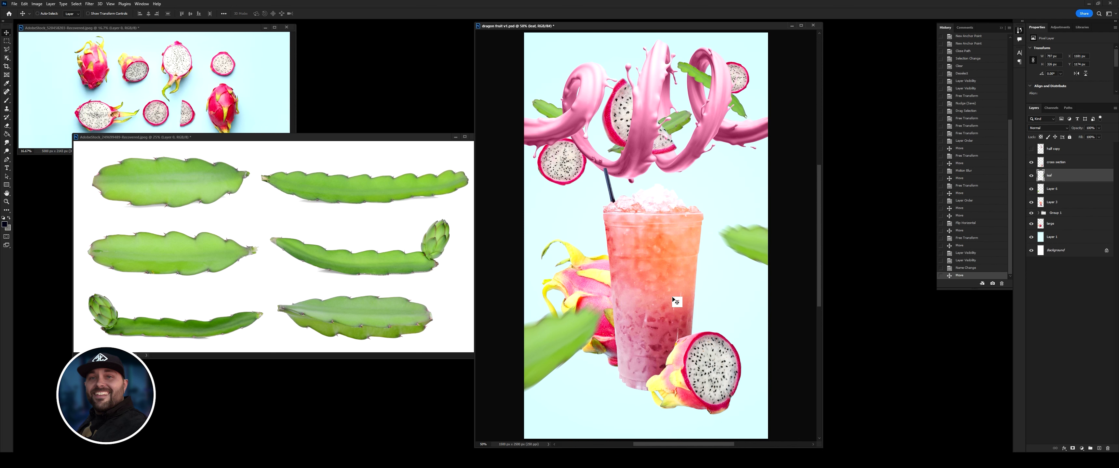
left_click_drag(1049, 175, 1048, 208)
left_click_drag(690, 282, 712, 195)
- Rotate the leaf copy over the cup top and stack it above the cup layer
left_click(24, 4)
left_click(126, 170)
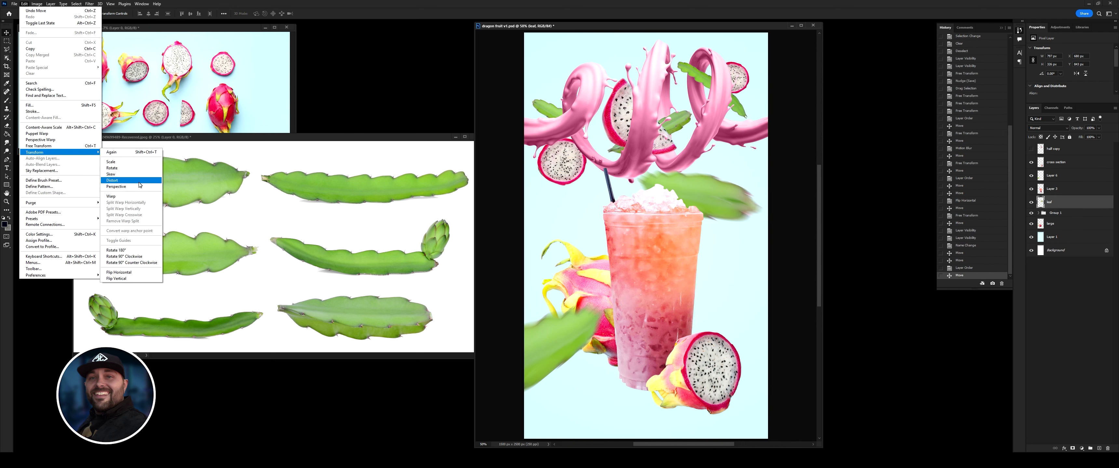
left_click_drag(716, 158, 739, 183)
key("Return")
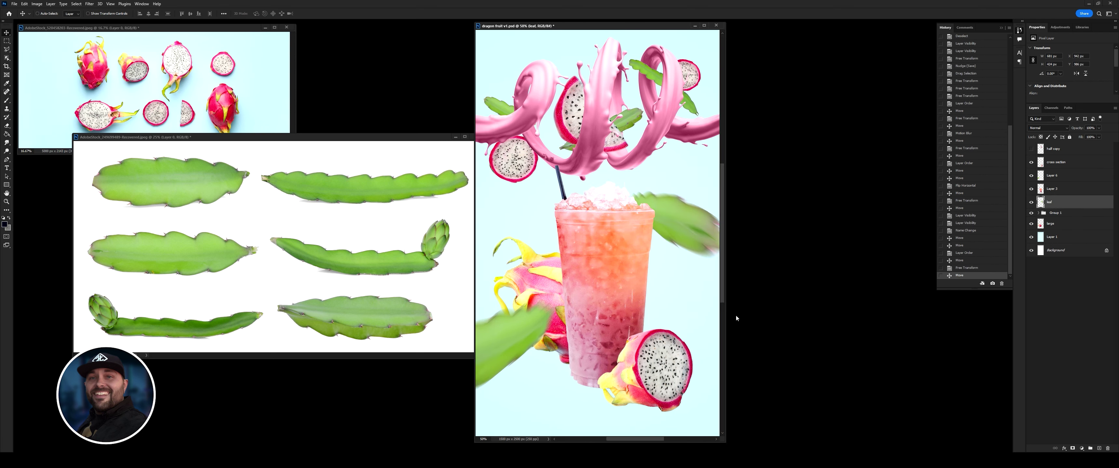
key("ctrl+]")
left_click_drag(658, 124, 675, 189)
- Apply a -30° motion blur to the leaf and arrange the flipped copy and left leaf beside the cup
left_click(90, 4)
left_click(192, 130)
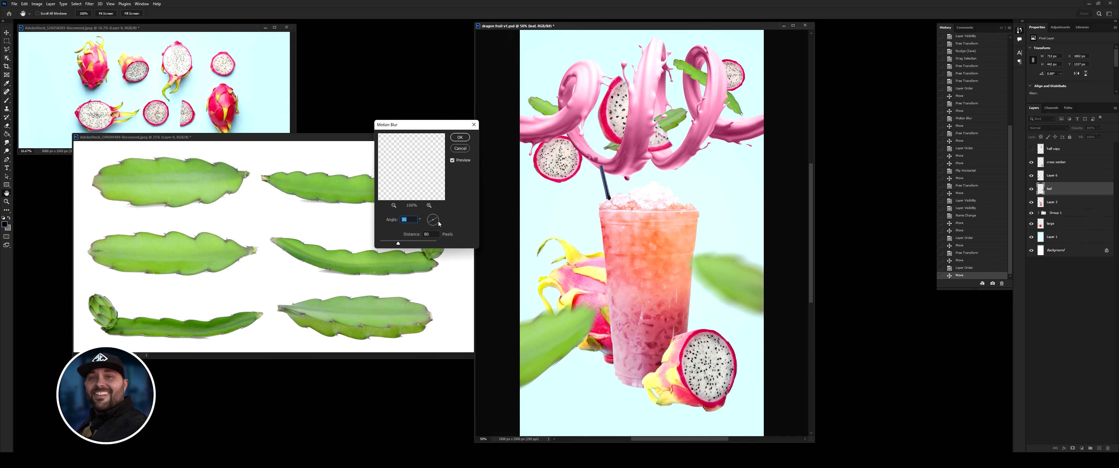
type("-30")
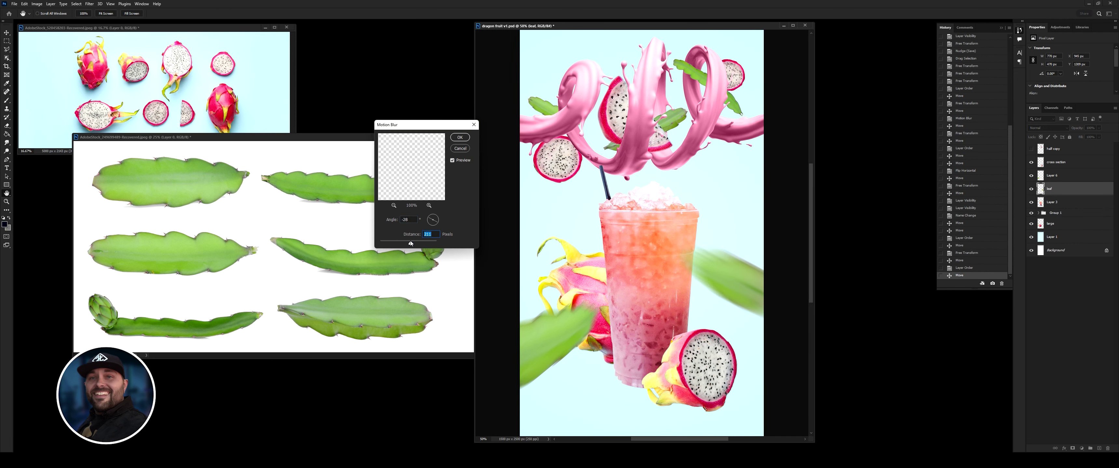
key("Return")
left_click_drag(682, 303, 678, 297)
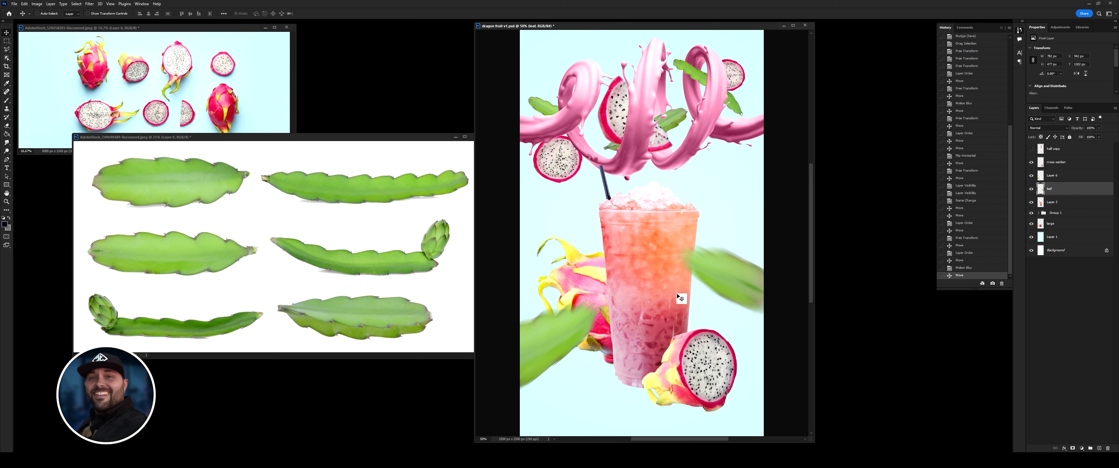
left_click(24, 3)
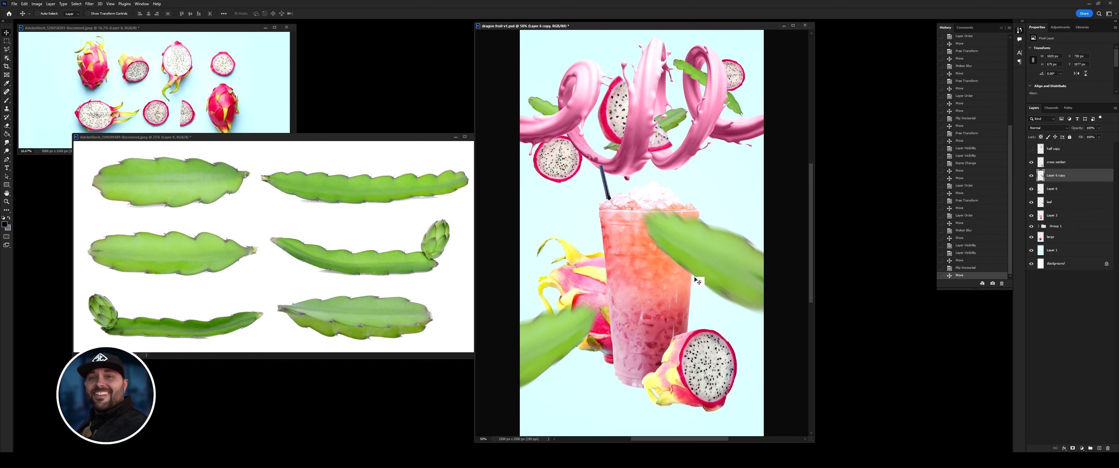
mouse_move(654, 305)
left_mouse_down()
mouse_move(698, 341)
mouse_move(708, 282)
left_mouse_up()
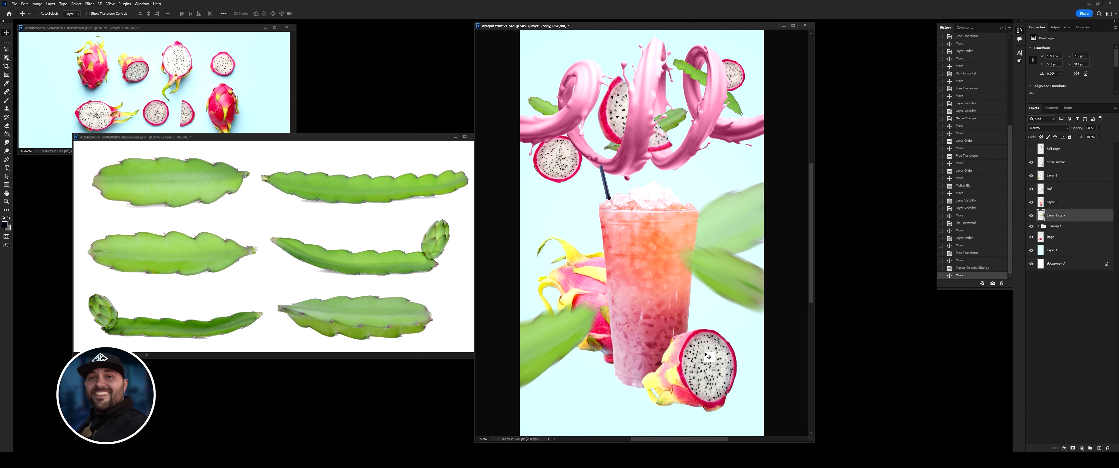
key("Delete")
mouse_move(588, 296)
left_mouse_down()
mouse_move(600, 349)
mouse_move(592, 326)
left_mouse_up()
- Bring another cactus leaf into the poster and rotate it about 35 degrees
left_click(156, 256)
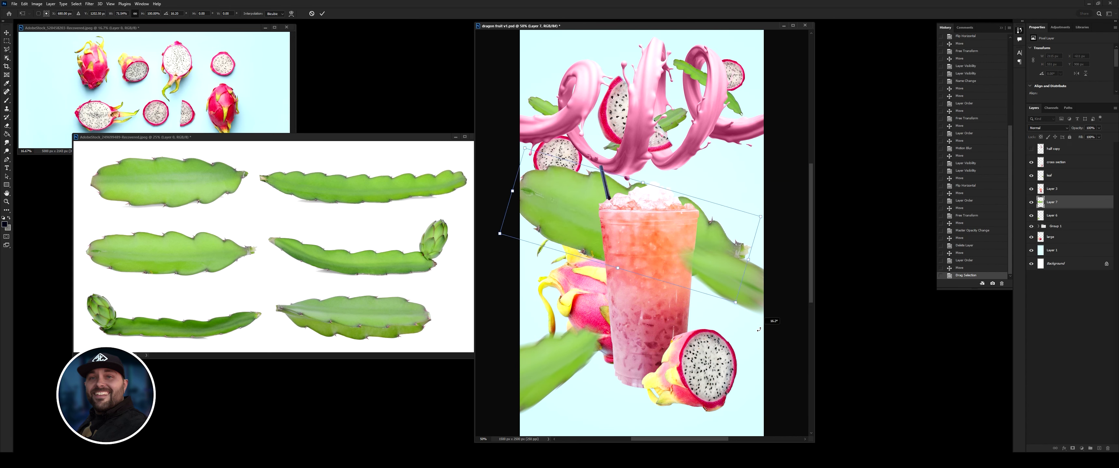
left_click_drag(156, 255, 587, 163)
left_click(24, 4)
left_click(73, 147)
left_click_drag(616, 265, 554, 258)
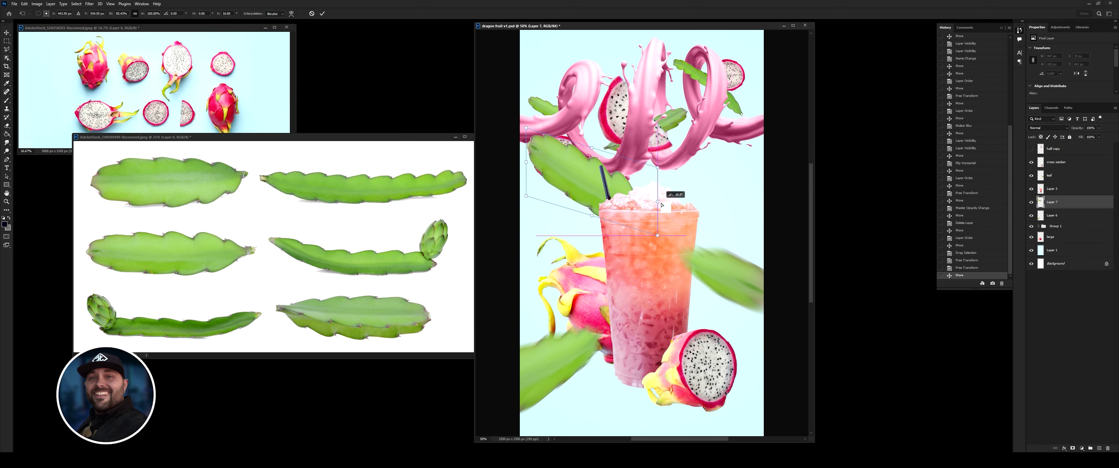
key("Return")
- Motion-blur the new leaf, scale it down and tuck it behind the cup below the large fruit
left_click(89, 4)
left_click(104, 11)
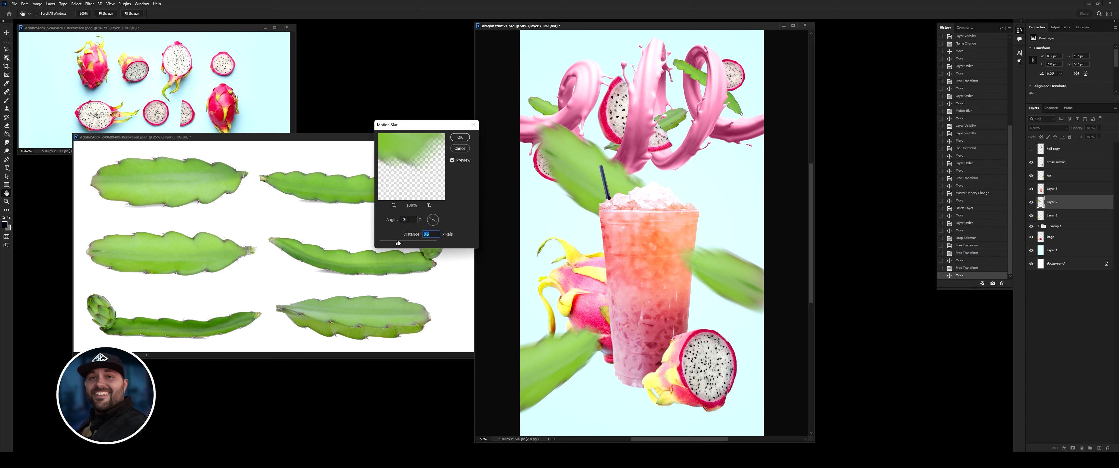
key("Return")
key("ctrl+t")
left_click_drag(654, 266, 597, 227)
key("Return")
left_click_drag(561, 187, 565, 239)
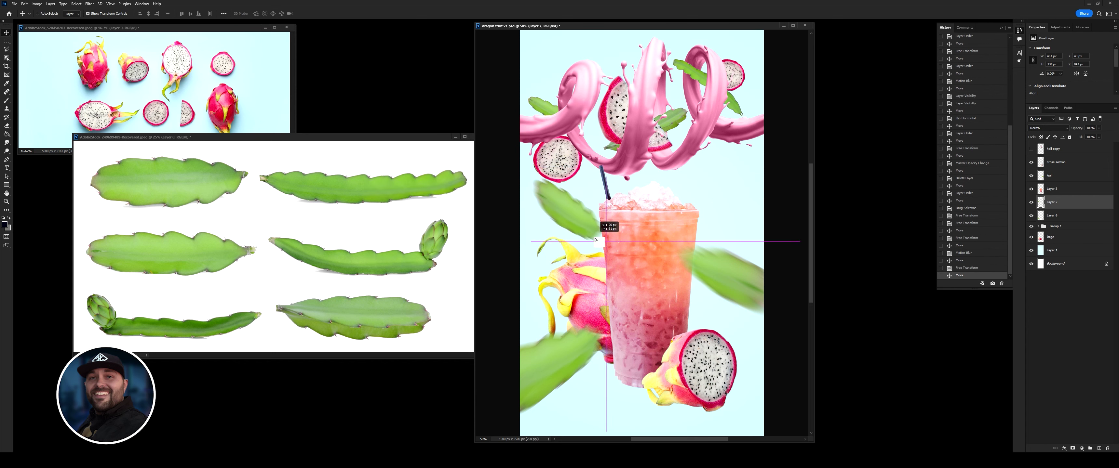
left_click_drag(1051, 202, 1051, 243)
left_click_drag(716, 304, 721, 291)
- Move the bottom fruit half up-right, nudge the cup left, and motion-blur the right leaf
left_click_drag(747, 393, 762, 380)
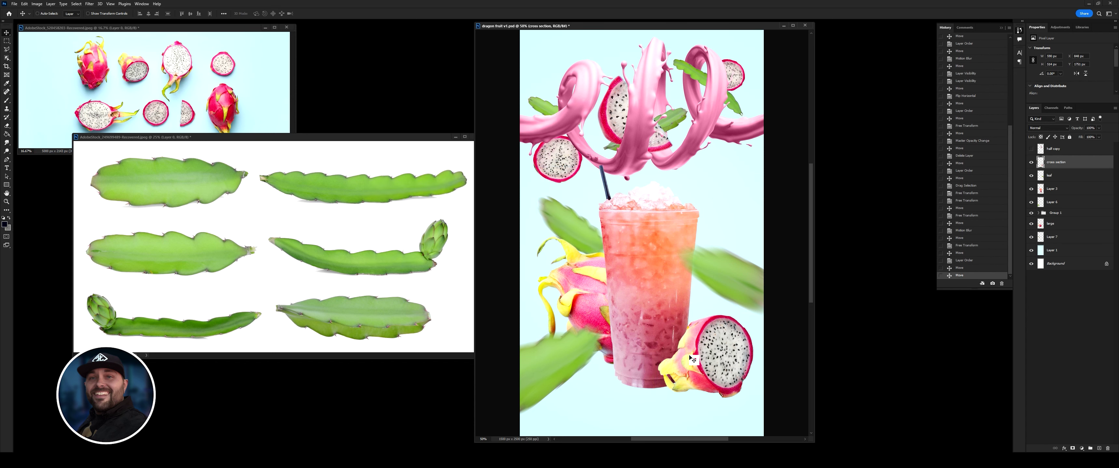
left_click(664, 349, "ctrl")
key("Left")
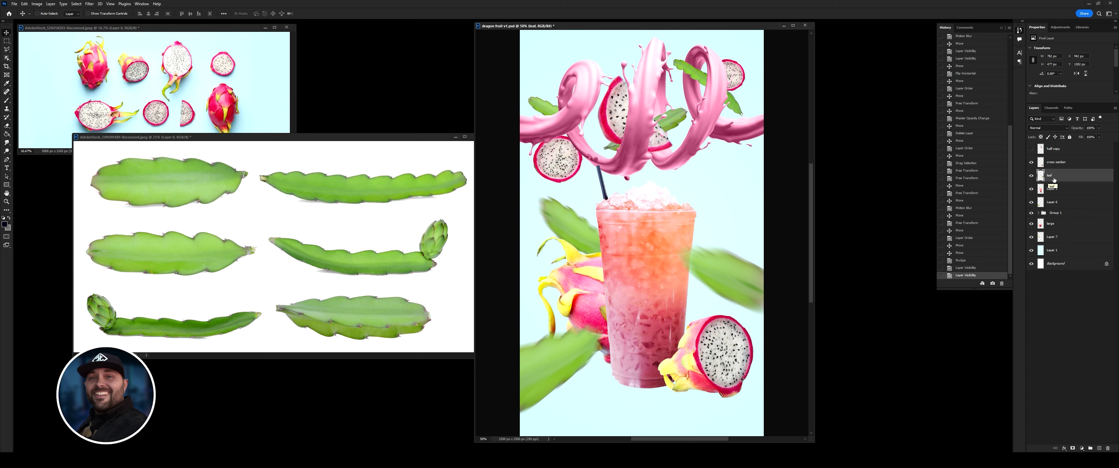
left_click(25, 3)
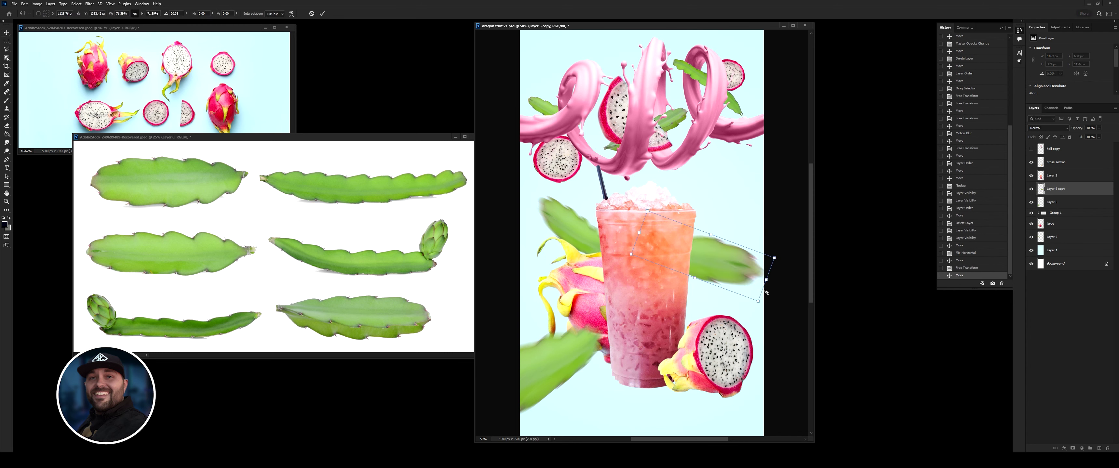
left_click(90, 3)
left_click(183, 124)
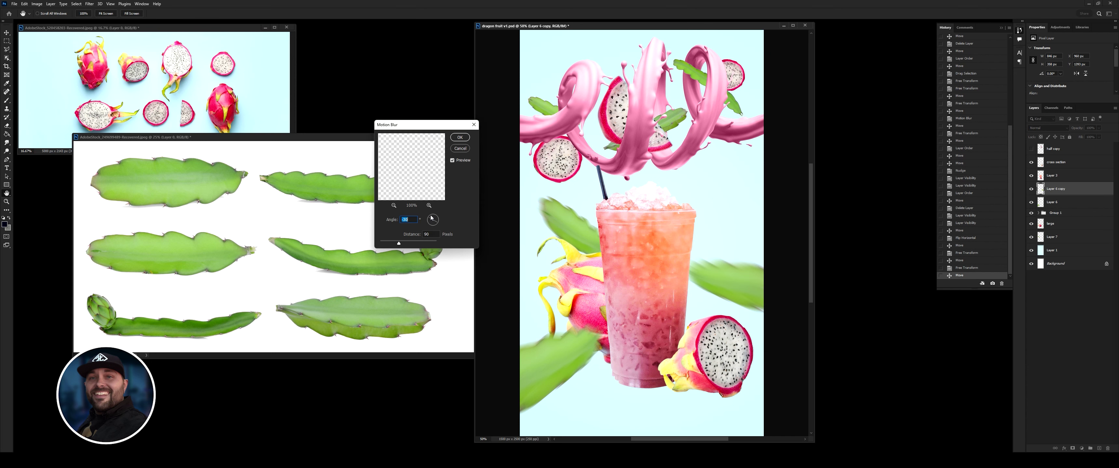
key("Return")
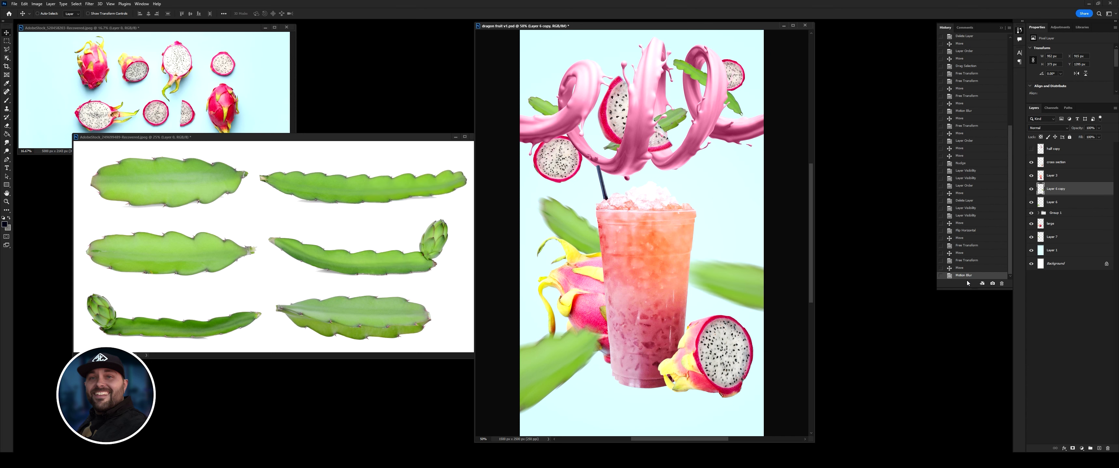
- Tuck the bottom-left leaf behind the large fruit in the layer stack
left_click(1051, 202)
left_click_drag(1051, 202, 1052, 230)
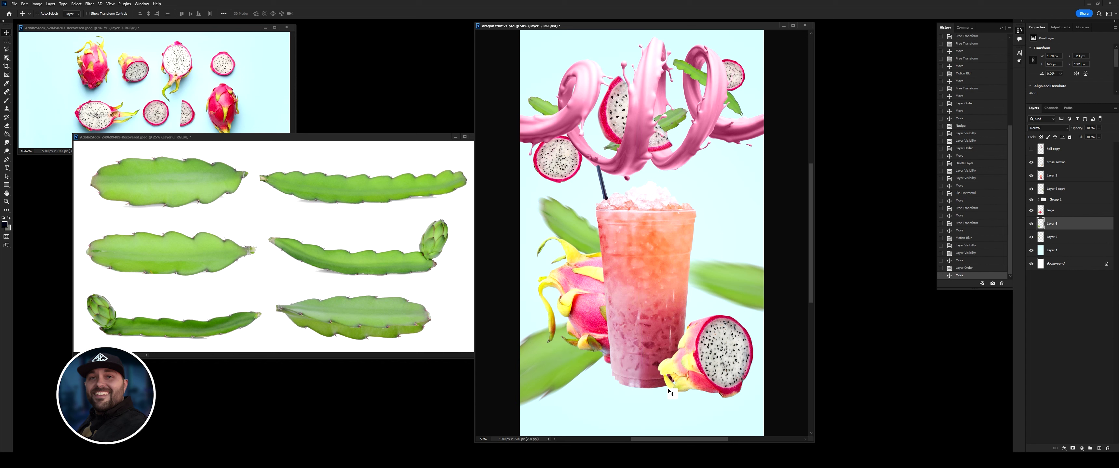
left_click_drag(699, 378, 725, 351)
left_click(1056, 188)
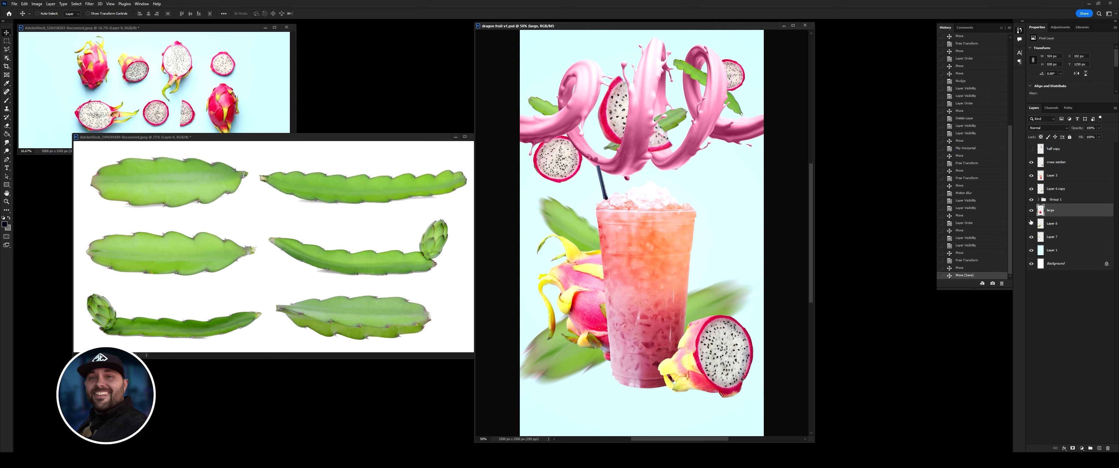
- Shift the splash's Color Balance warmer and redder (+76 / -13 / +27)
key("ctrl+b")
left_click_drag(704, 205, 728, 205)
left_click_drag(704, 212, 714, 222)
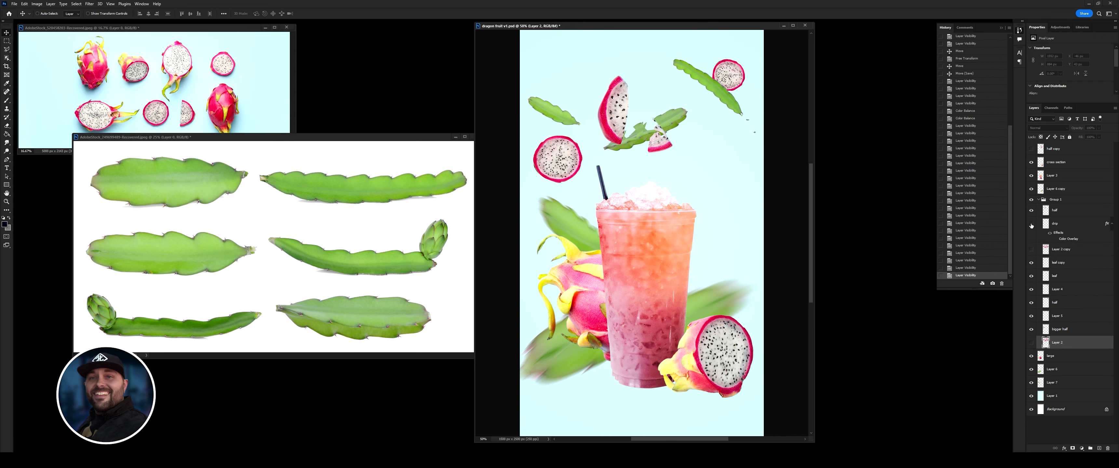
- Apply Color Balance to the drip layer, re-show the splash, and lower the cup, fruit and leaves
left_click(1031, 225)
left_click(1054, 223)
key("ctrl+b")
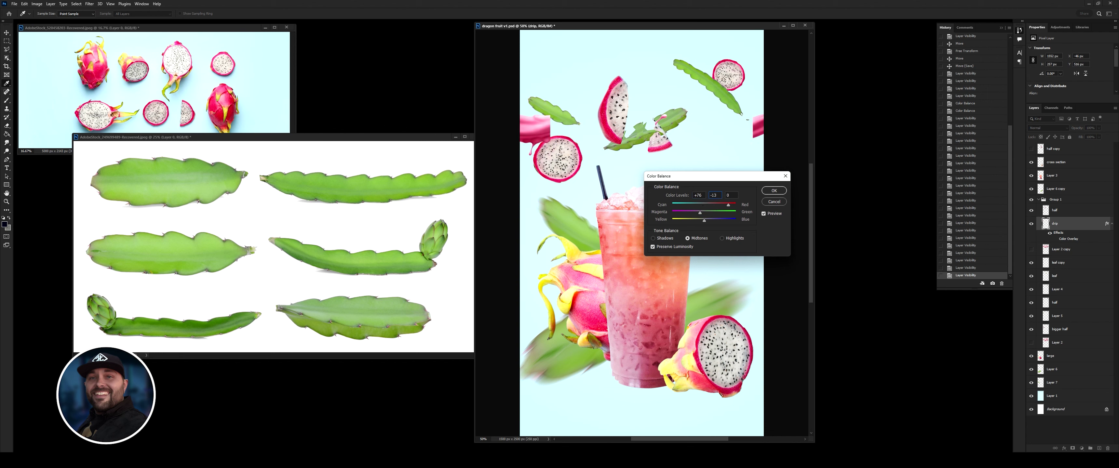
key("Return")
left_click(1031, 343)
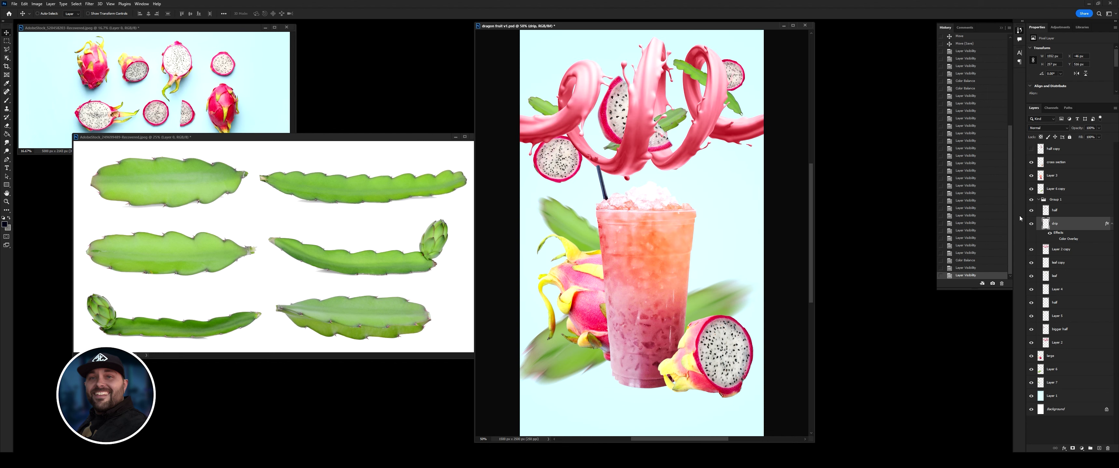
mouse_move(653, 306)
left_mouse_down()
mouse_move(688, 324)
mouse_move(678, 349)
left_mouse_up()
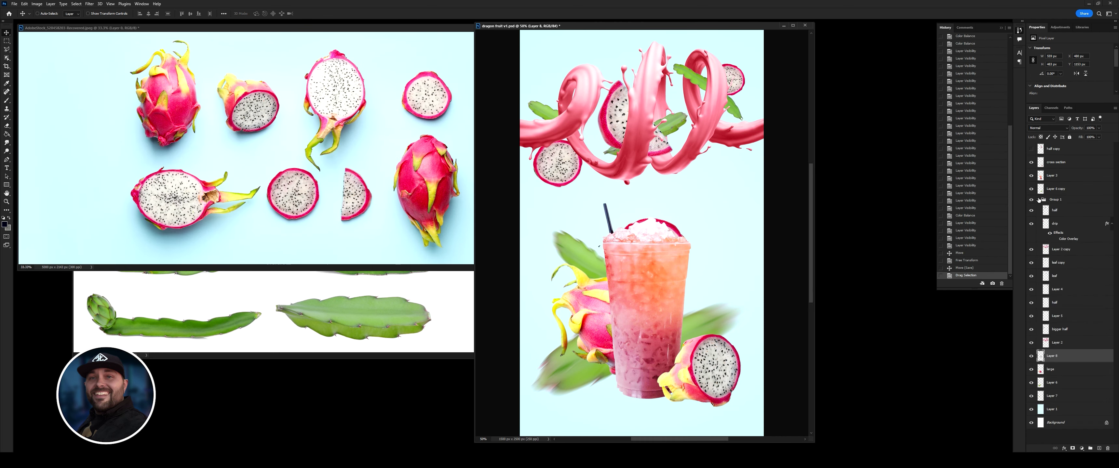
- Add a new empty shadow layer and start warping it under the fruit
left_click(1038, 199)
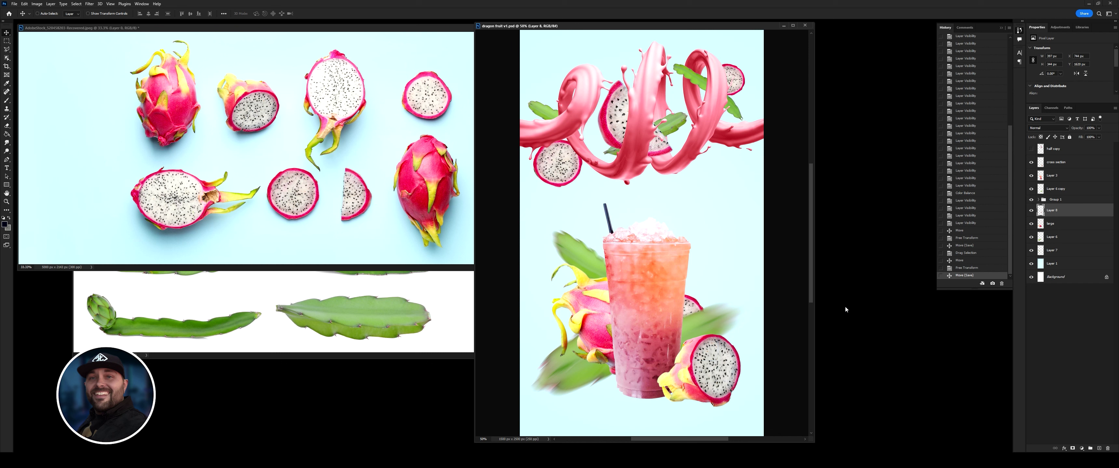
key("ctrl+shift+alt+n")
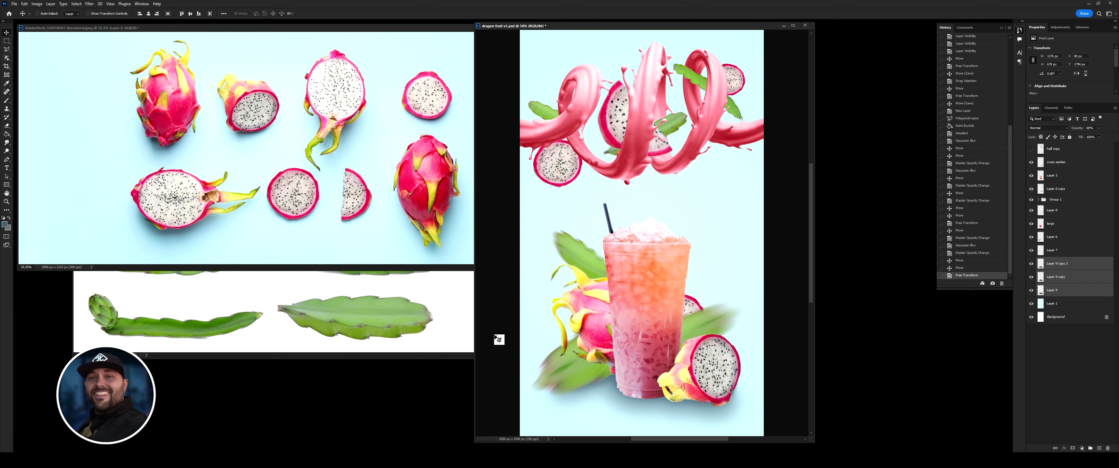
left_click(1051, 291)
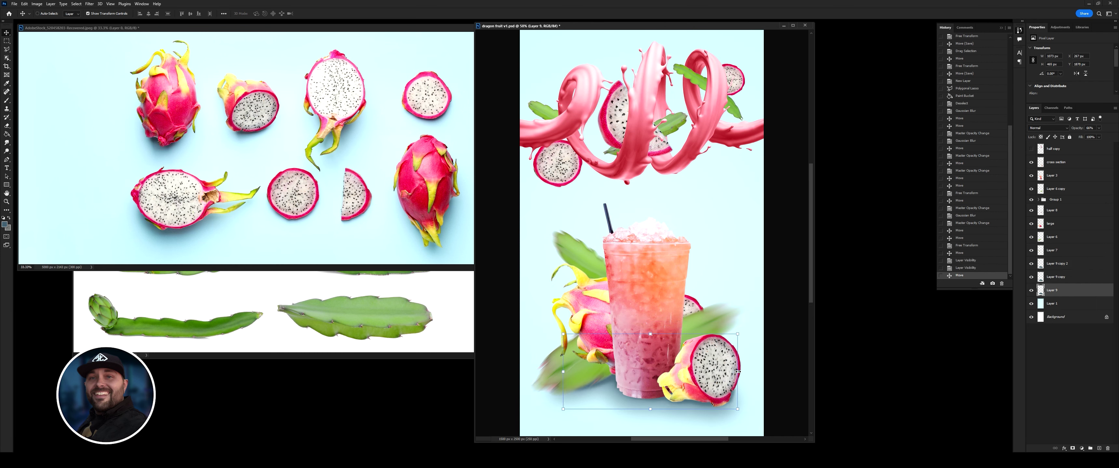
key("ctrl+t")
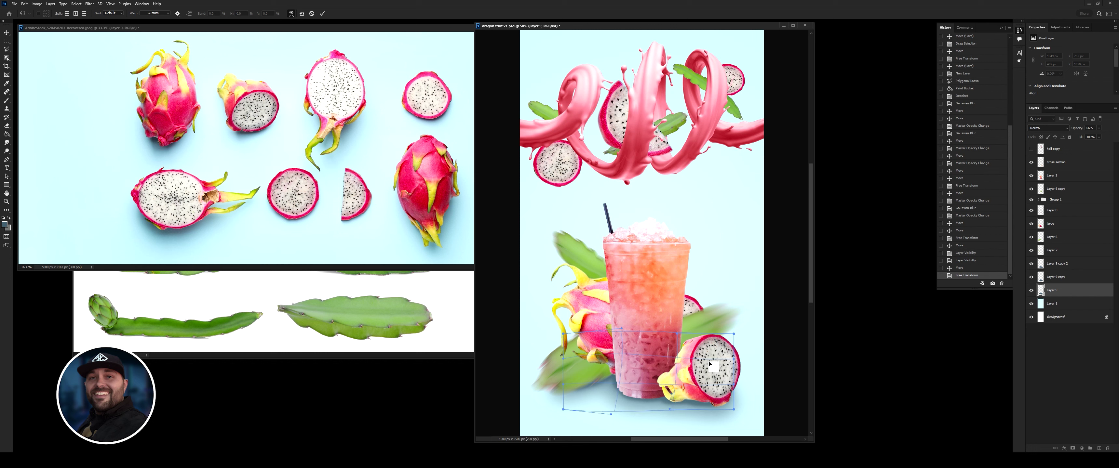